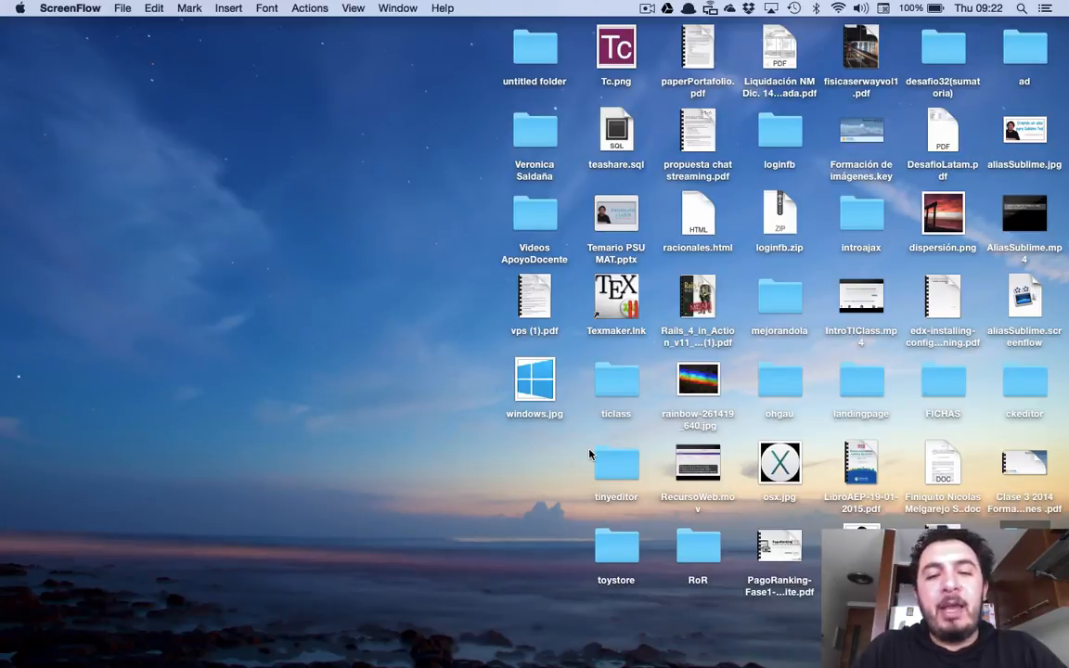
# Open Texmaker and enlarge the message area beneath the editor.
pyautogui.moveTo(566, 649)
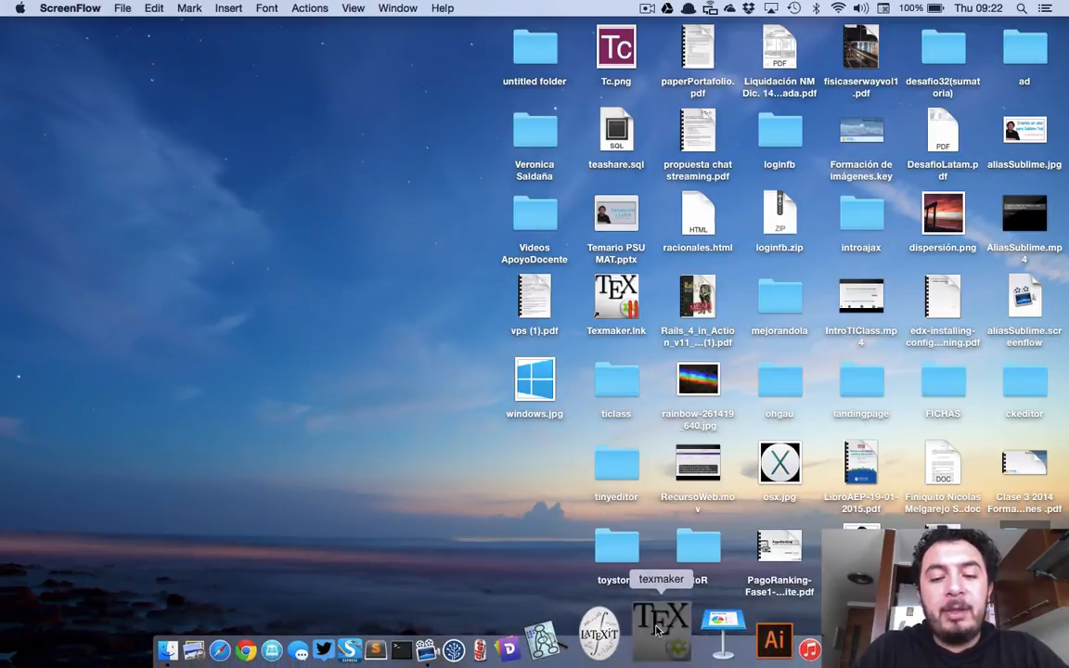
pyautogui.click(657, 632)
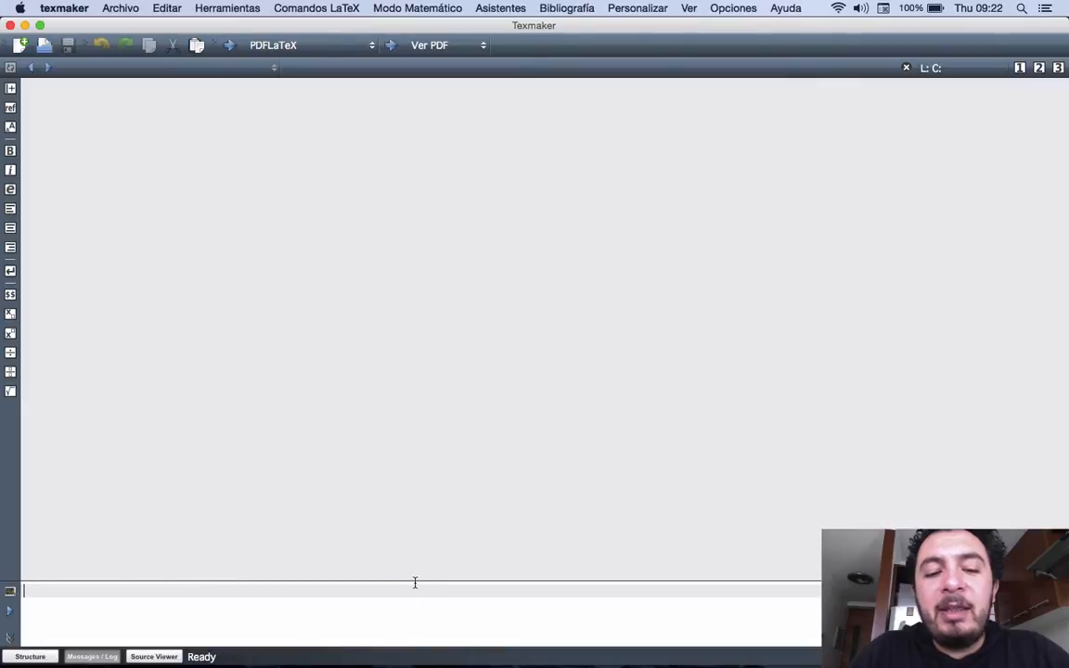
pyautogui.moveTo(415, 582); pyautogui.dragTo(415, 522)
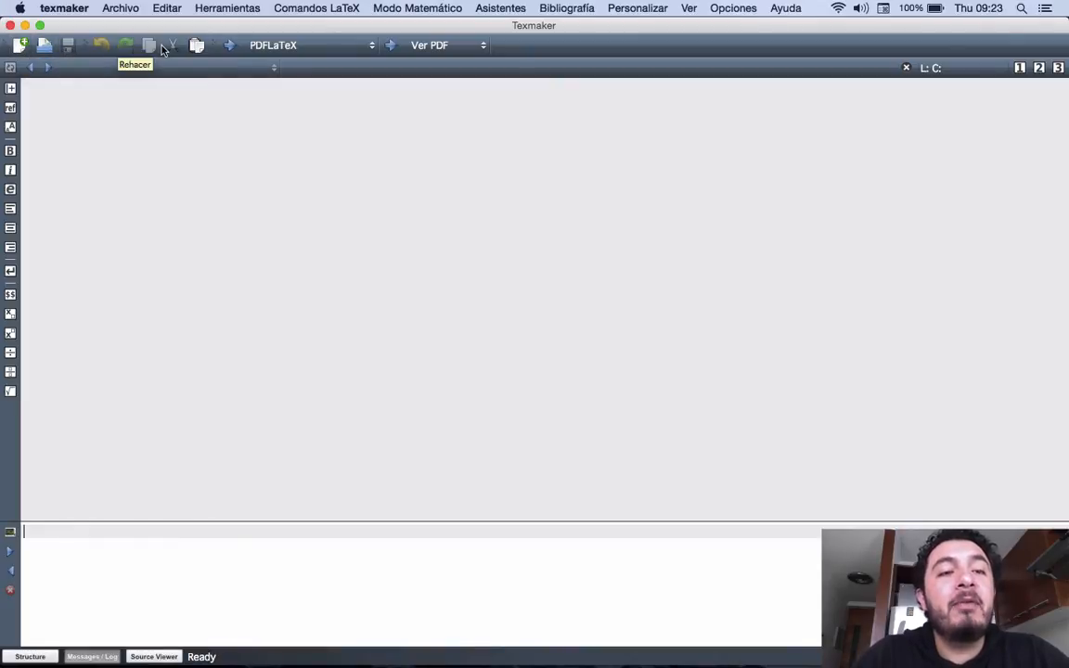
# Review the available compile commands and output viewers, keeping PDFLaTeX and Ver PDF selected.
pyautogui.click(370, 46)
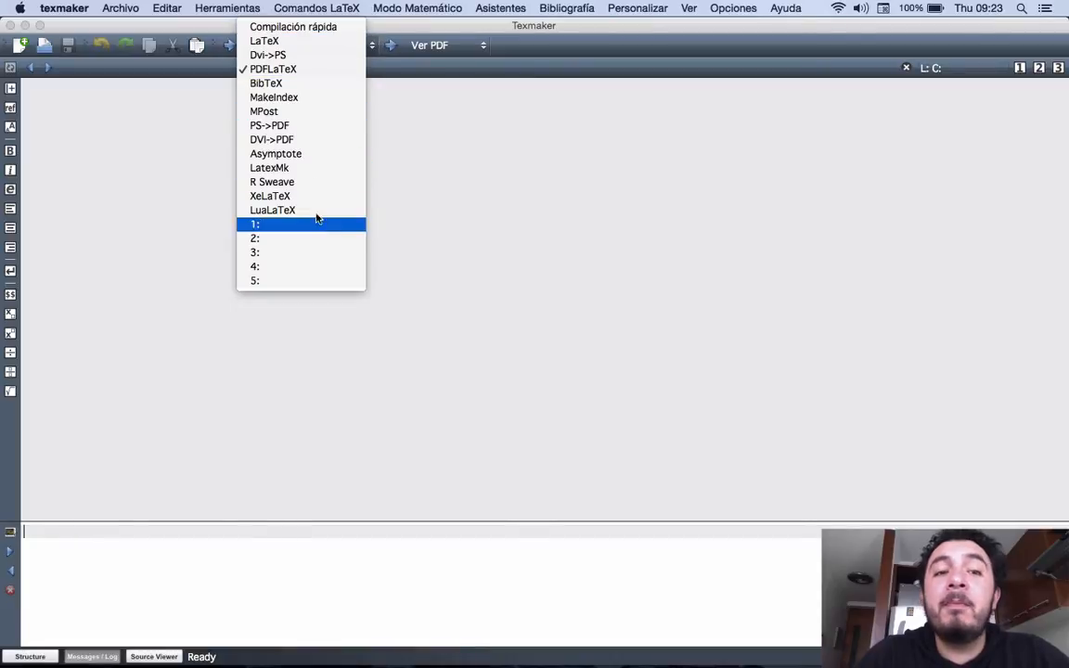
pyautogui.click(263, 27)
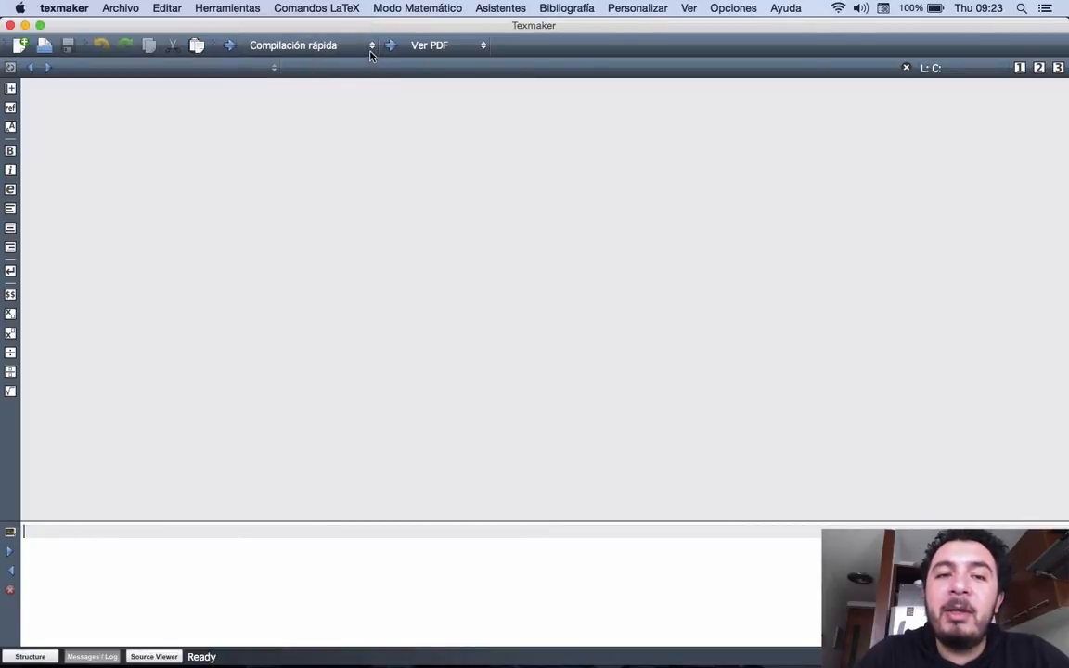
pyautogui.click(335, 46)
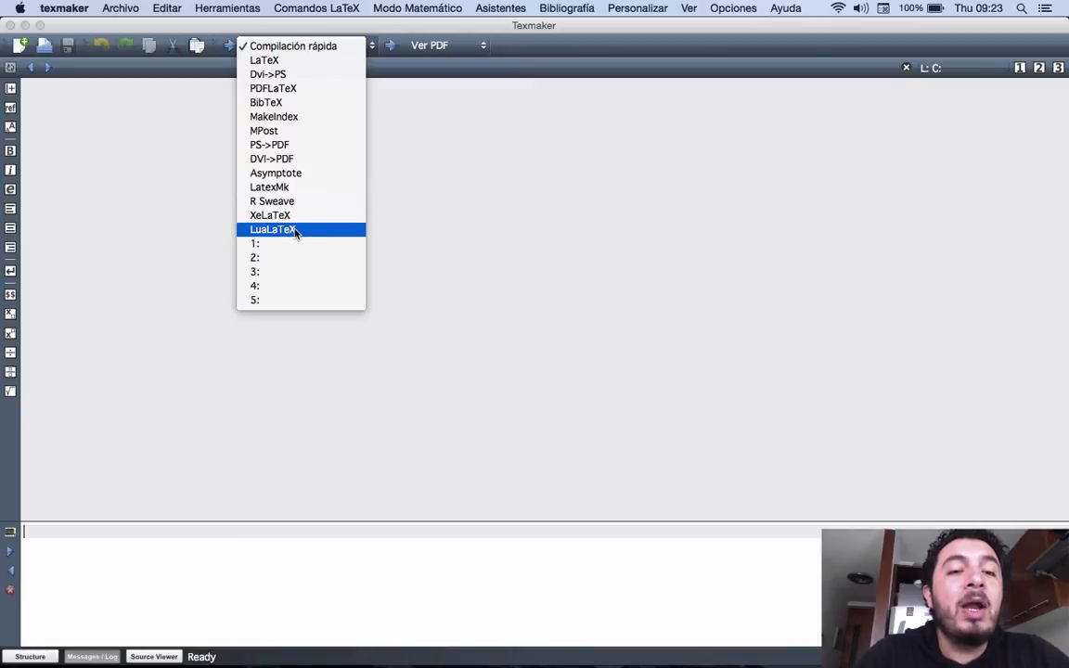
pyautogui.click(273, 90)
pyautogui.click(478, 51)
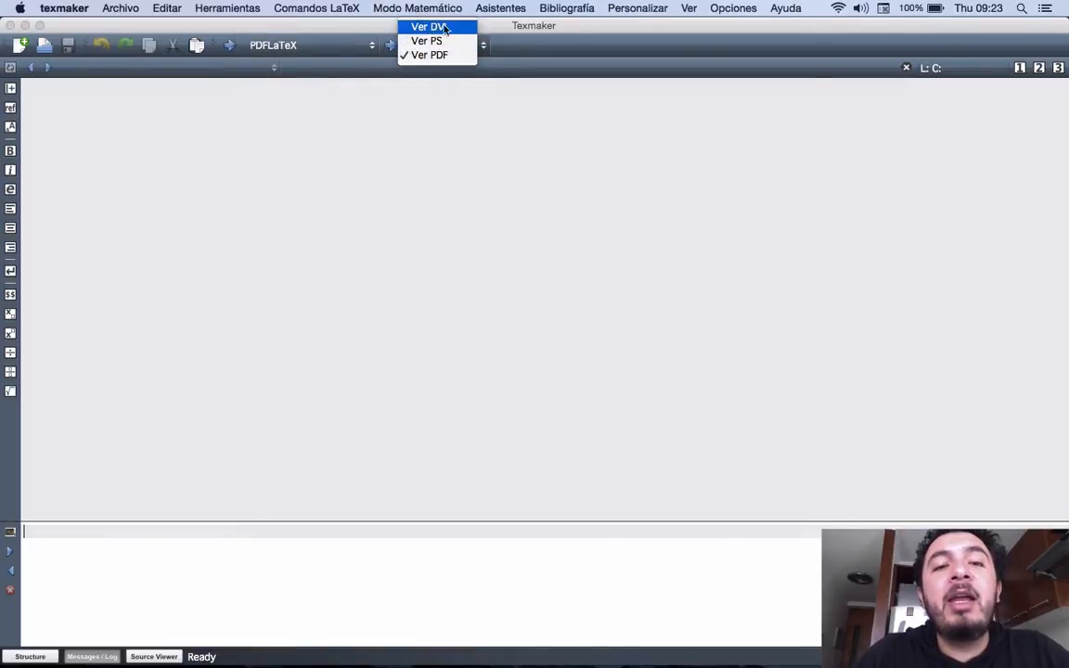
pyautogui.click(465, 92)
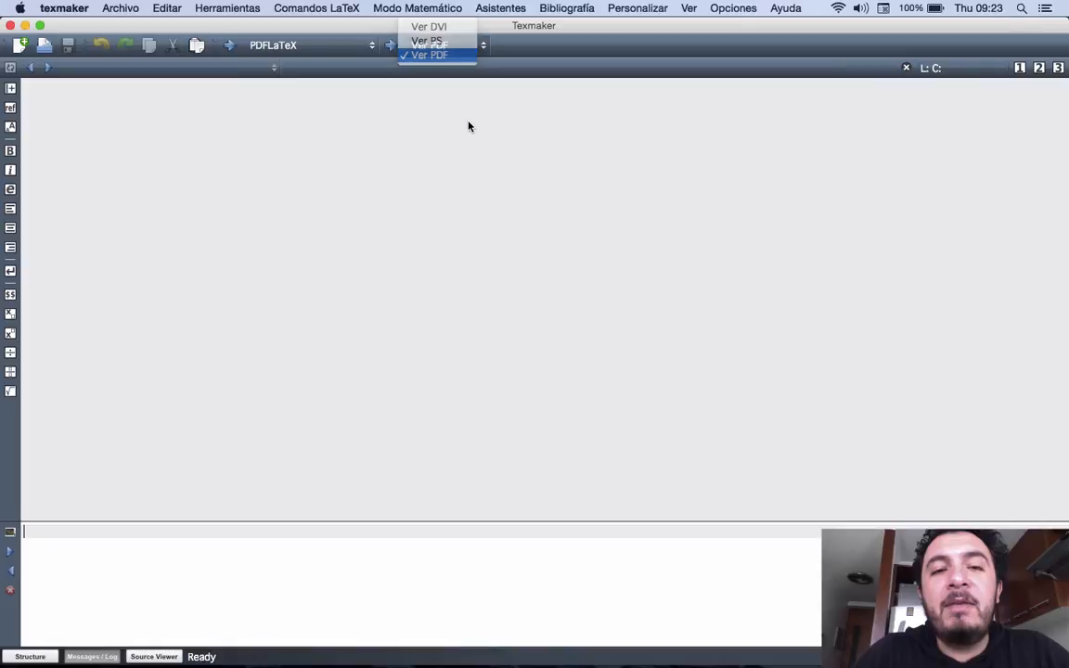
pyautogui.click(483, 48)
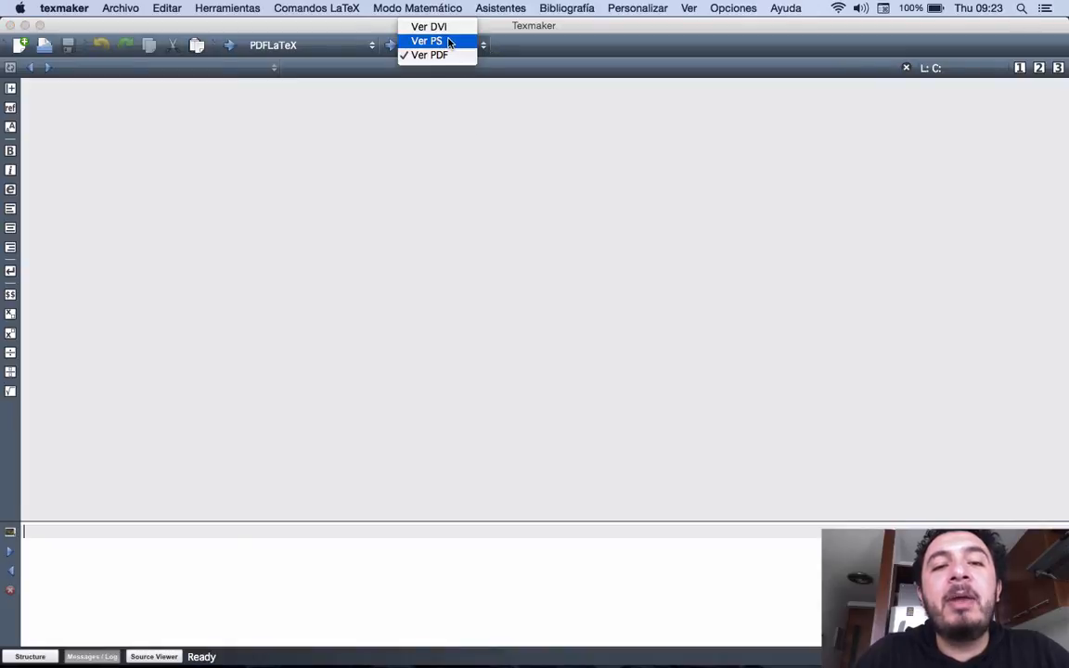
pyautogui.click(569, 154)
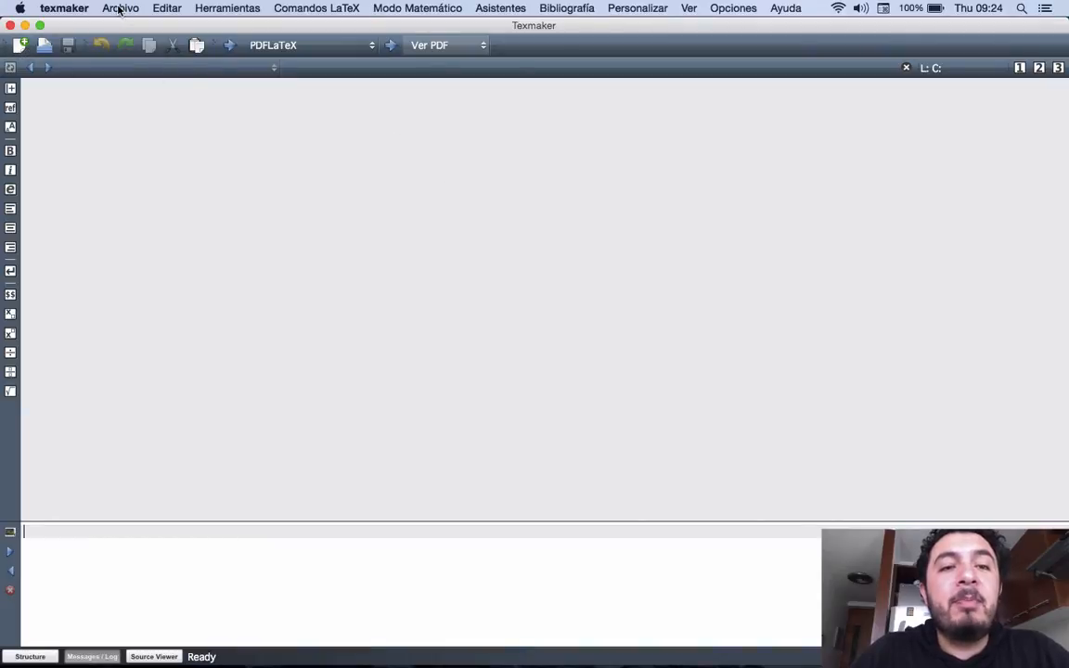
# Start a new document with the creation wizard, keeping article as the document type.
pyautogui.click(489, 7)
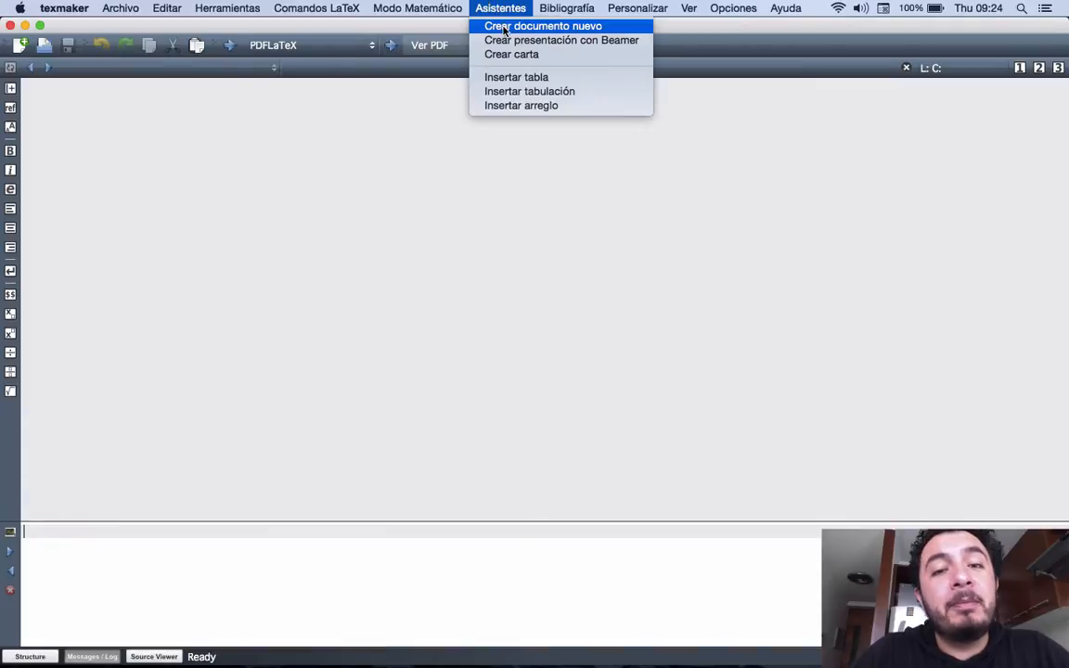
pyautogui.click(506, 29)
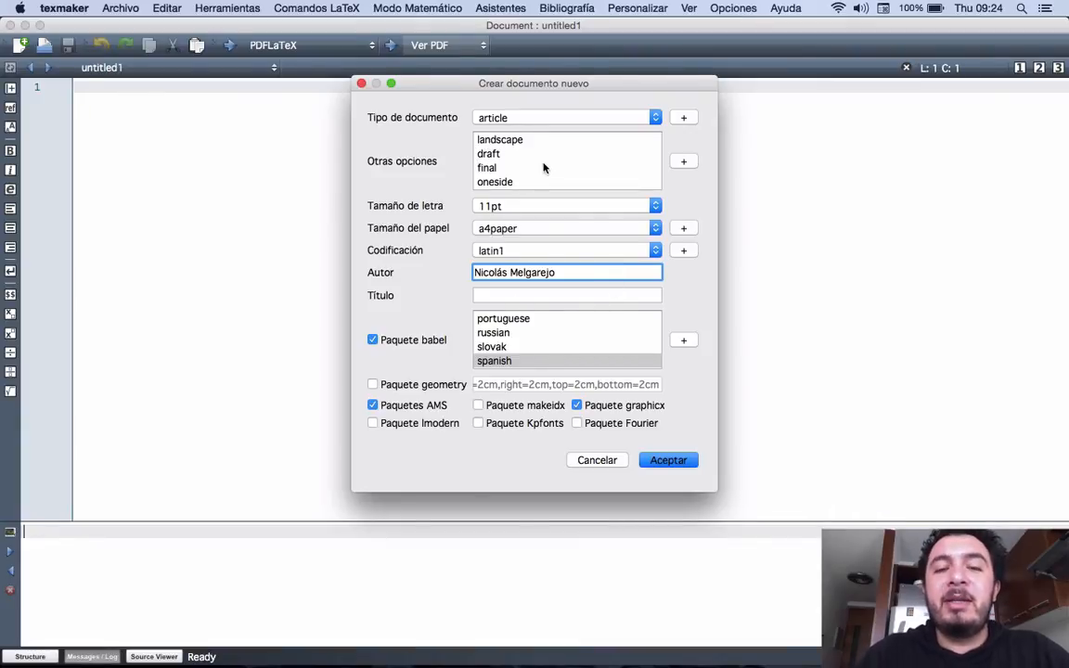
pyautogui.click(546, 117)
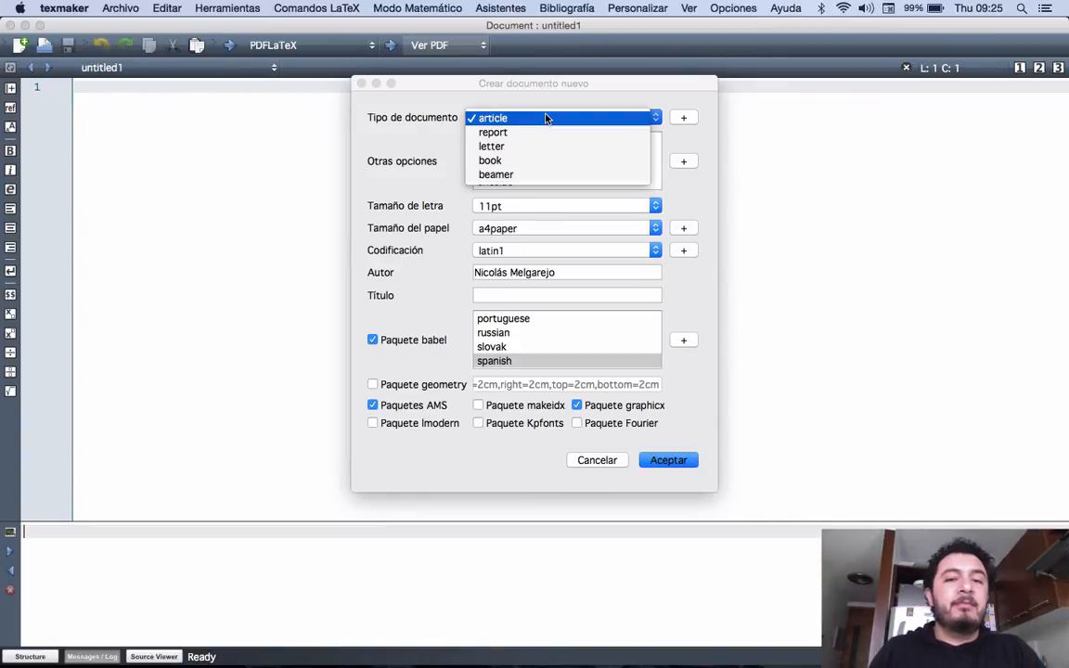
pyautogui.click(513, 119)
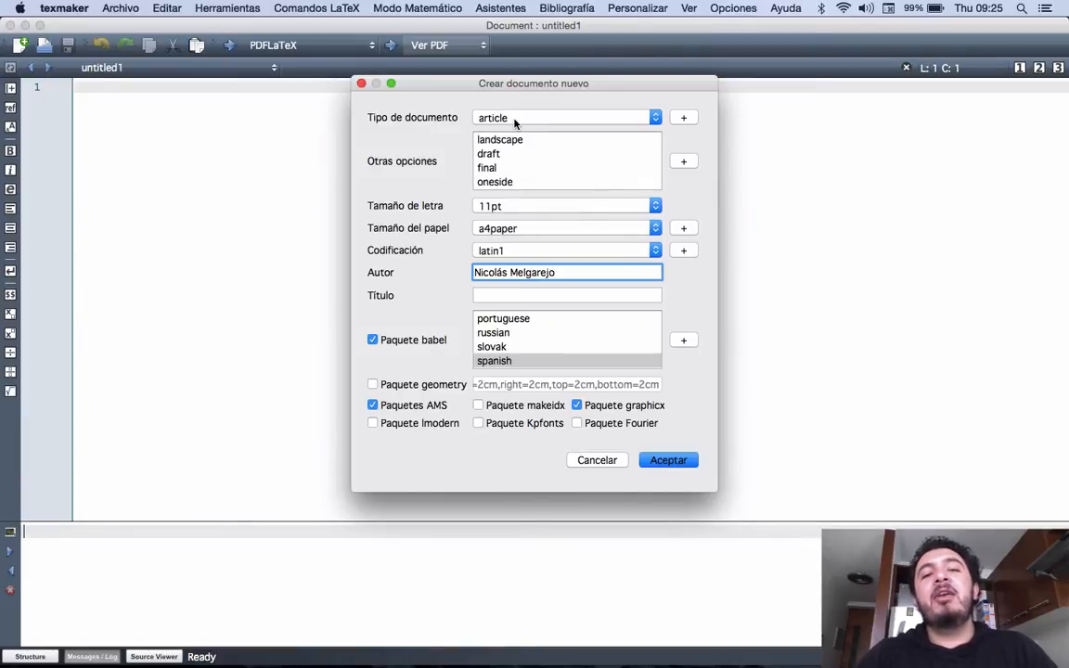
pyautogui.click(514, 120)
pyautogui.click(514, 121)
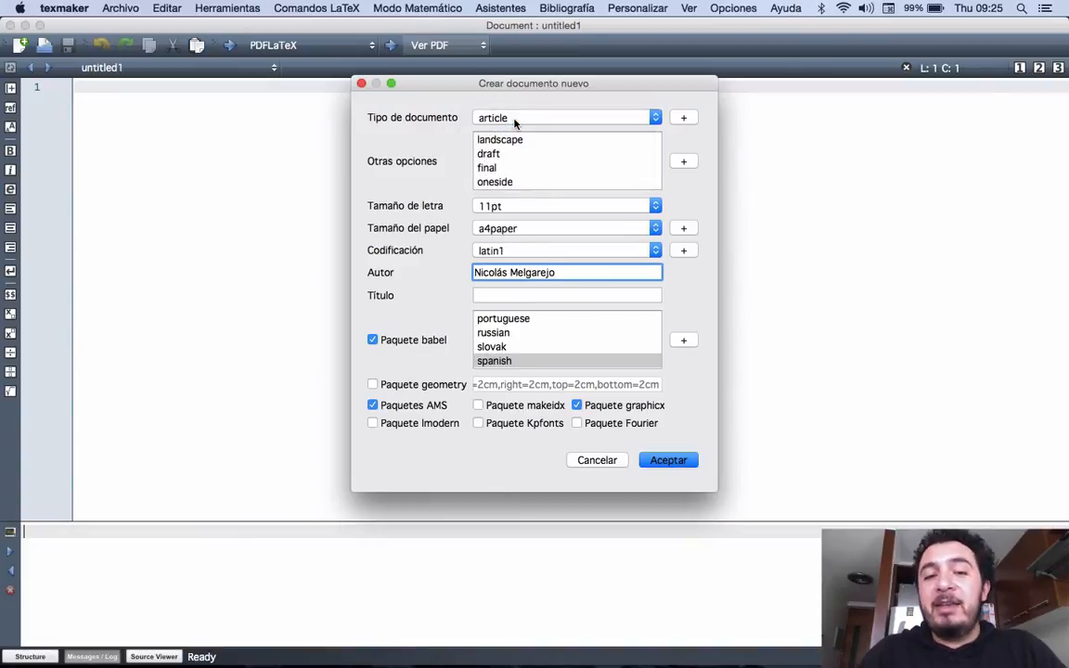
# Examine the additional document class options, such as landscape, draft, oneside and twoside, without selecting any.
pyautogui.scroll(-3, 519, 153)
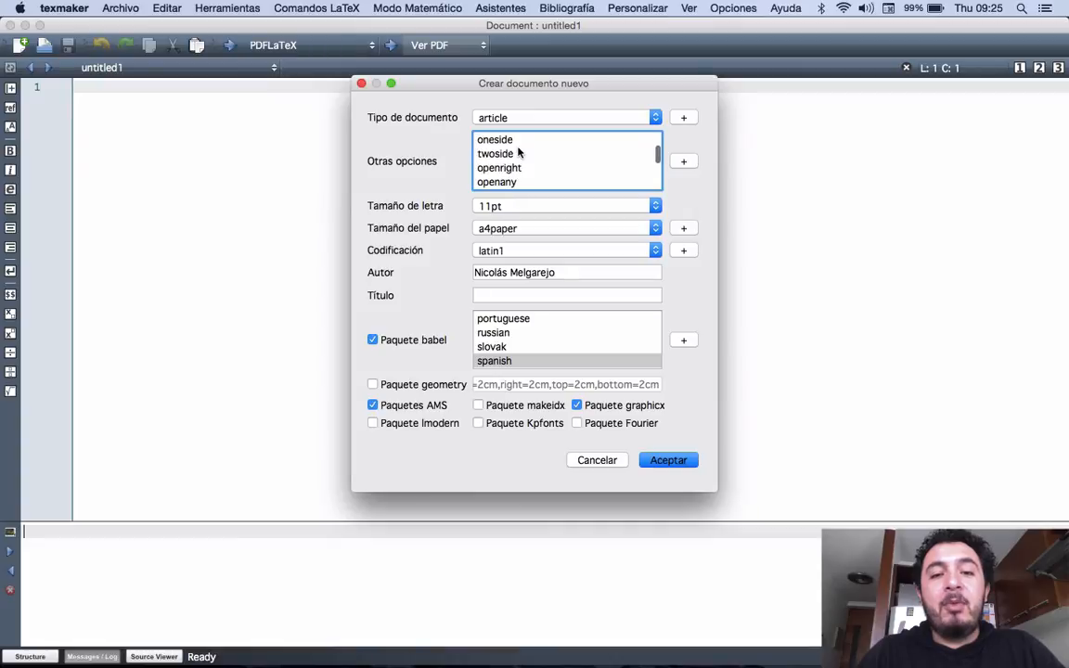
pyautogui.scroll(3, 519, 153)
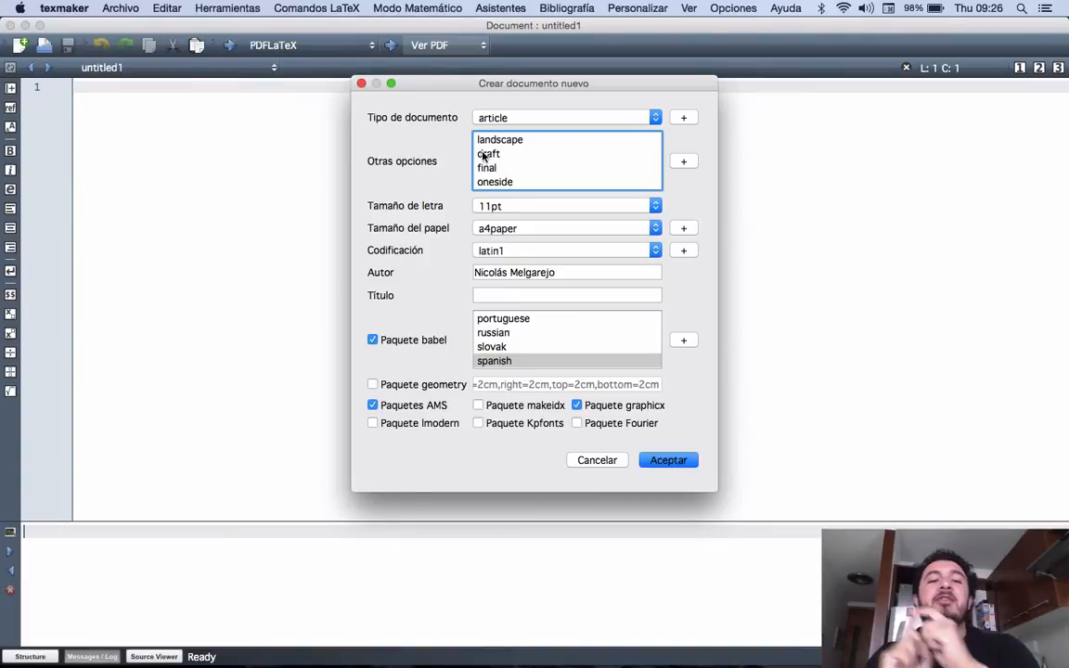
pyautogui.scroll(-2, 482, 155)
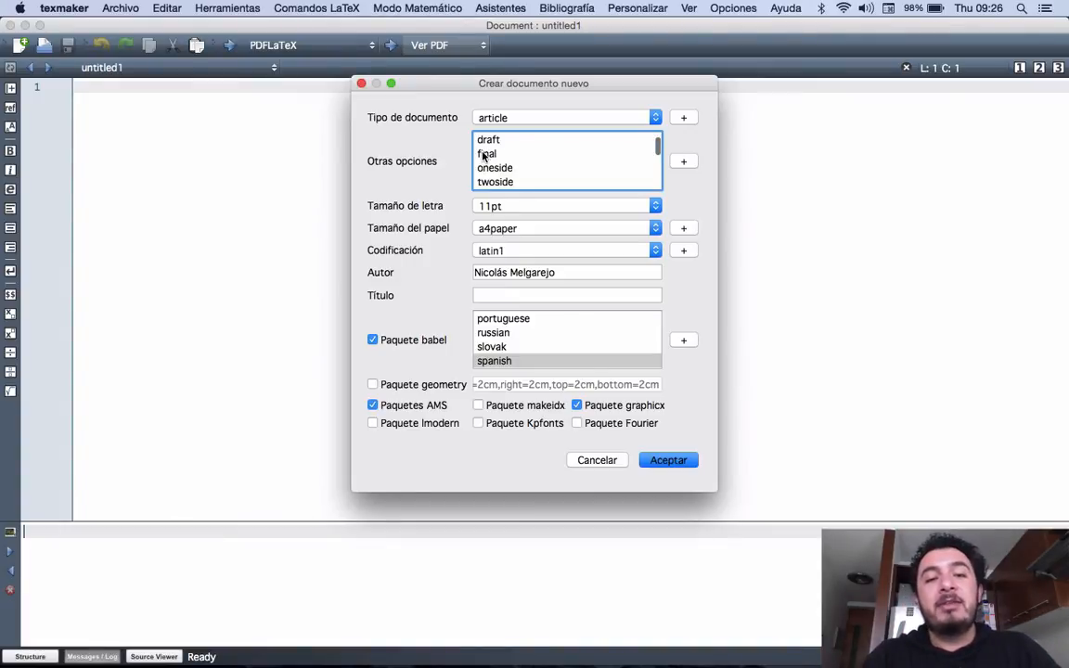
pyautogui.scroll(2, 483, 156)
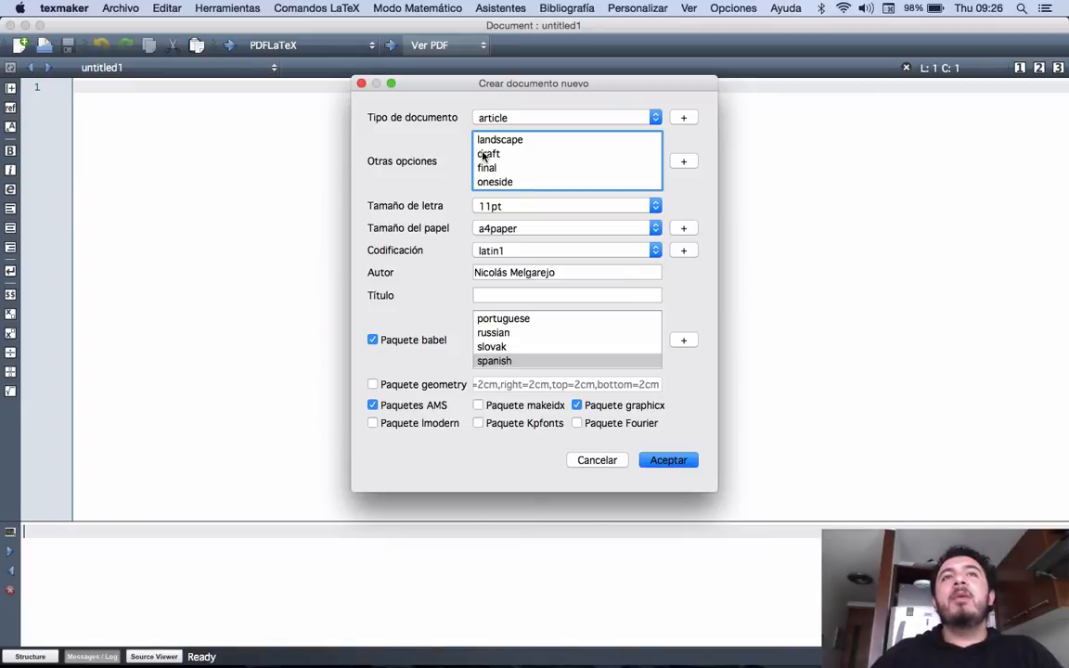
pyautogui.scroll(-3, 483, 156)
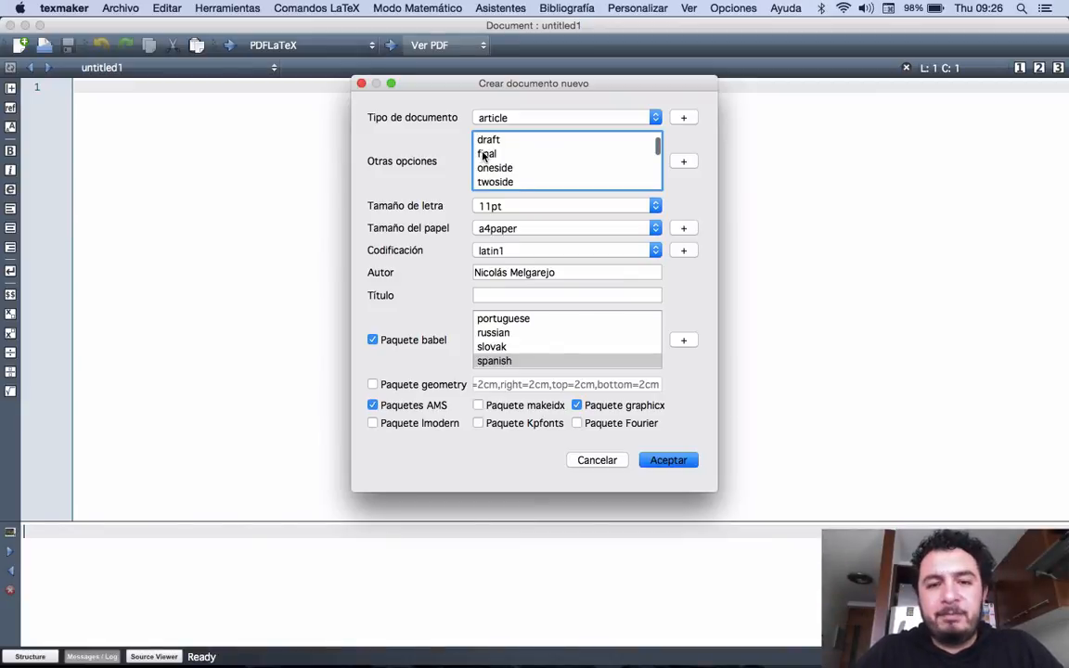
pyautogui.scroll(-1, 484, 156)
pyautogui.scroll(3, 483, 155)
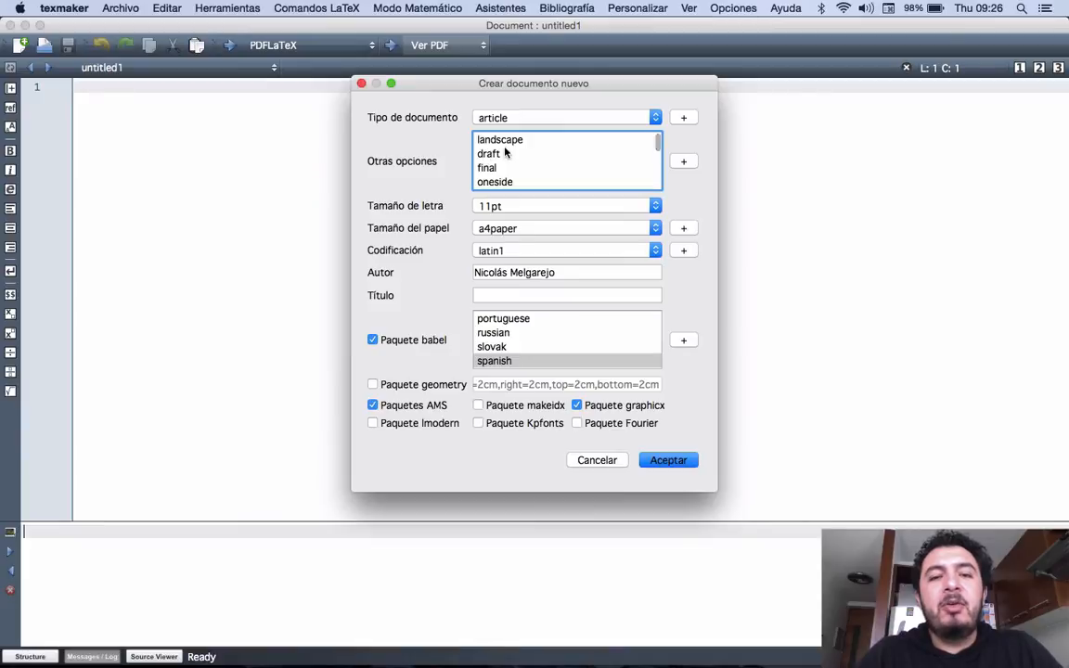
# Keep the font size at 11pt, and set the paper size to letterpaper and the encoding to utf8.
pyautogui.click(520, 208)
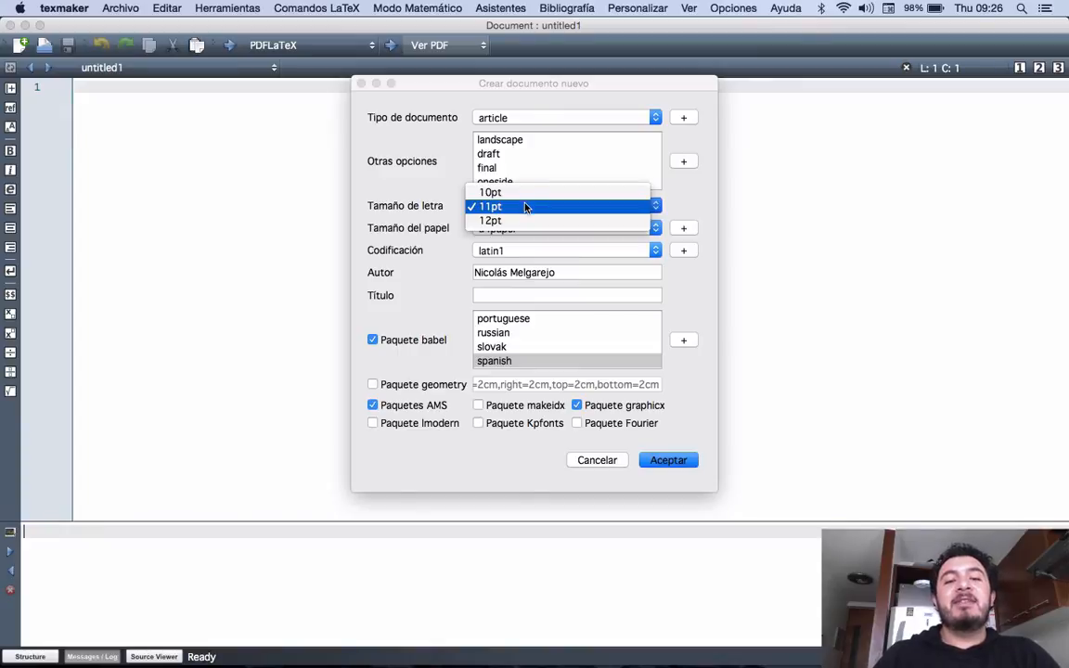
pyautogui.click(526, 207)
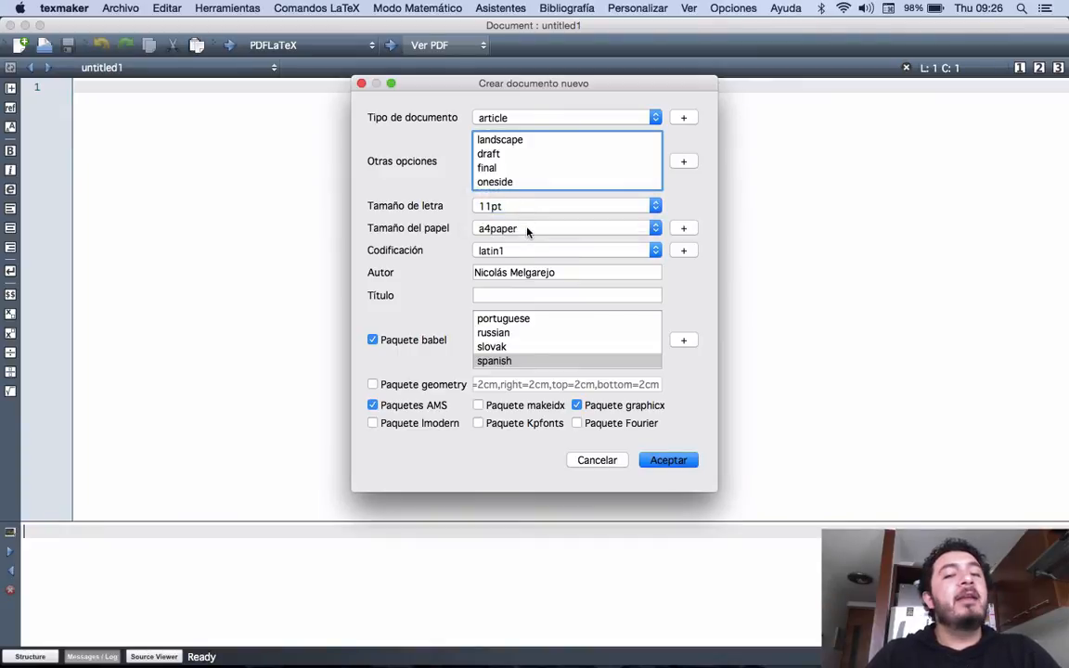
pyautogui.click(527, 230)
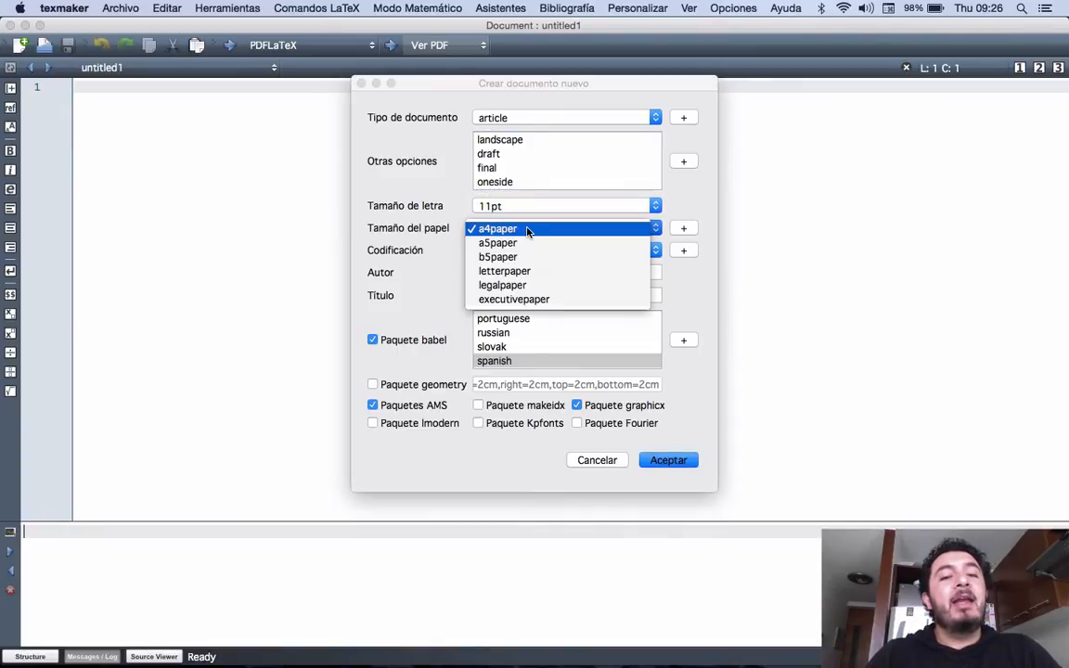
pyautogui.click(536, 272)
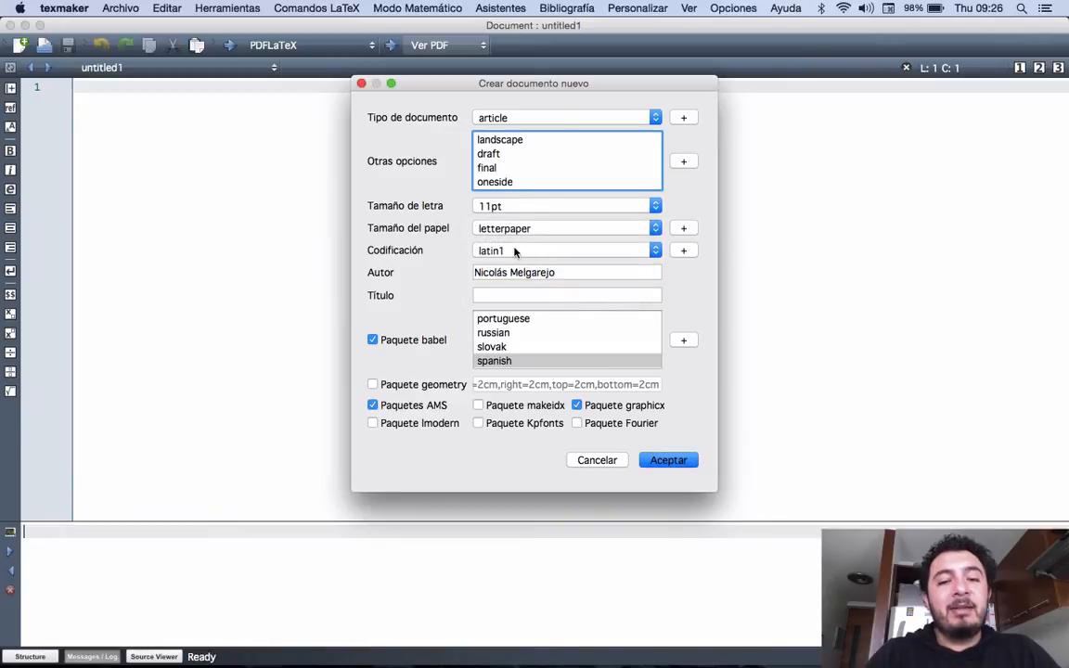
pyautogui.click(515, 251)
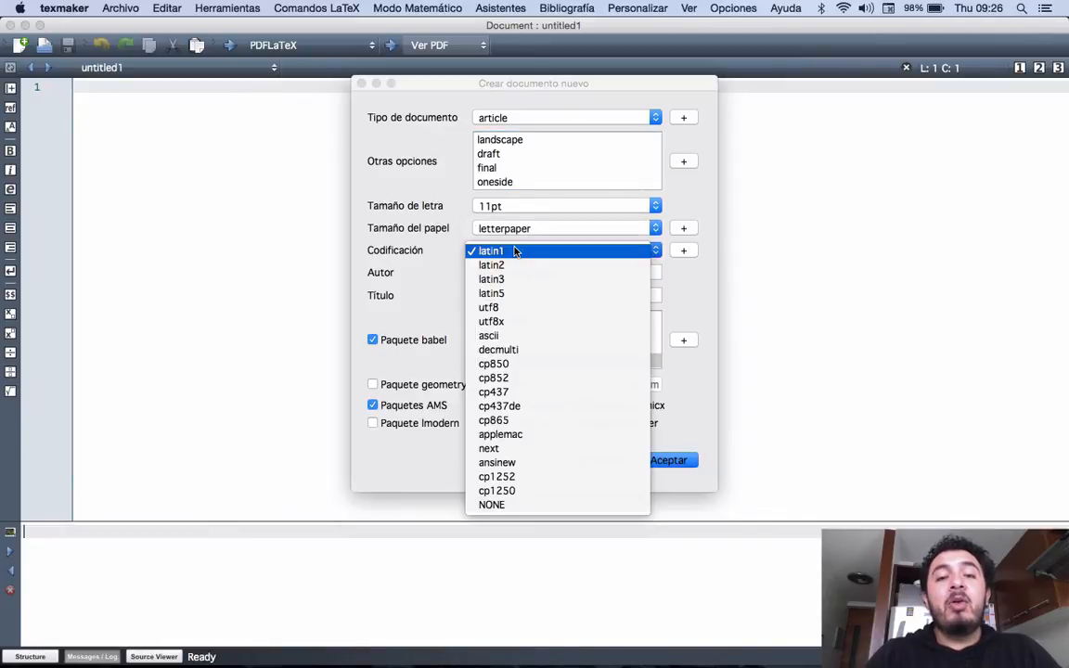
pyautogui.click(509, 310)
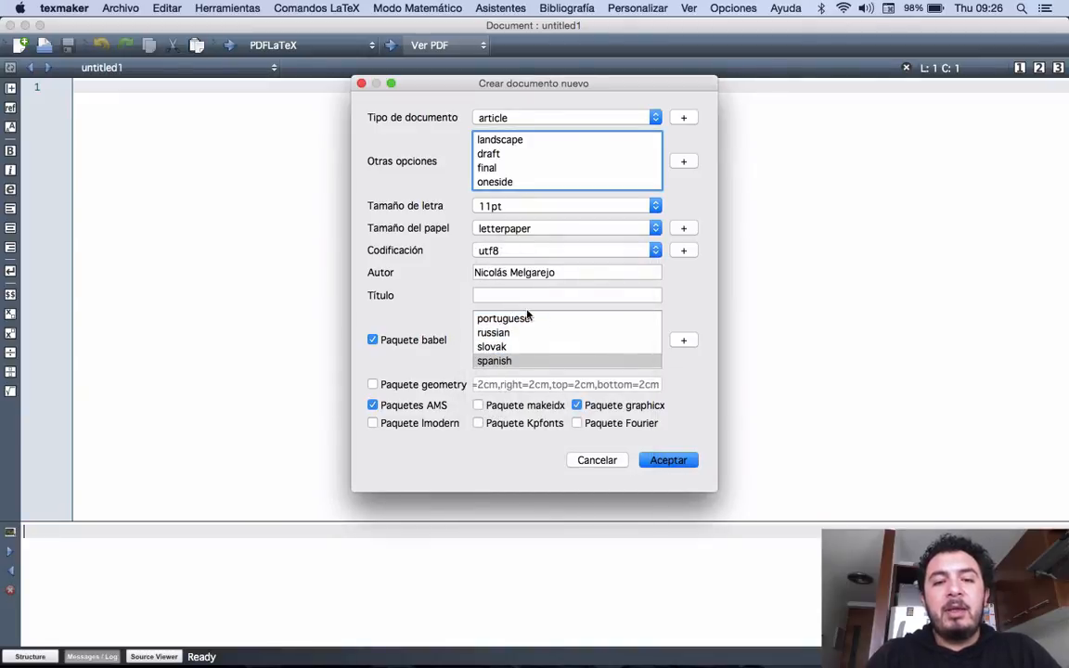
# Title the document "Hola Mundo!", keep spanish as the babel language, and create the document.
pyautogui.click(533, 272)
pyautogui.click(532, 296)
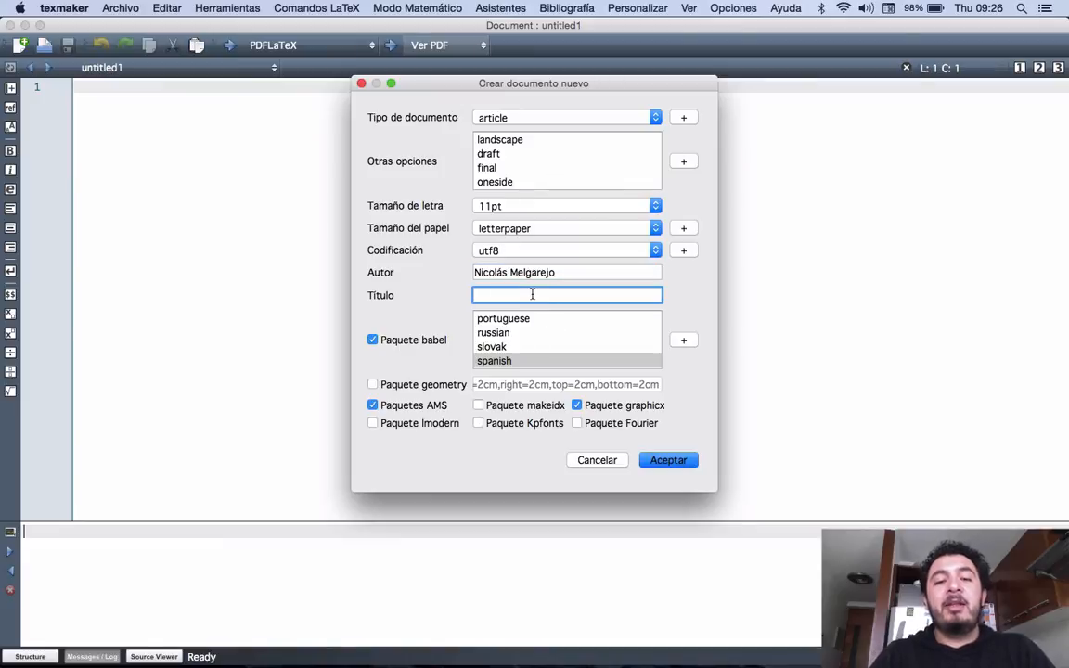
pyautogui.write('Hola ')
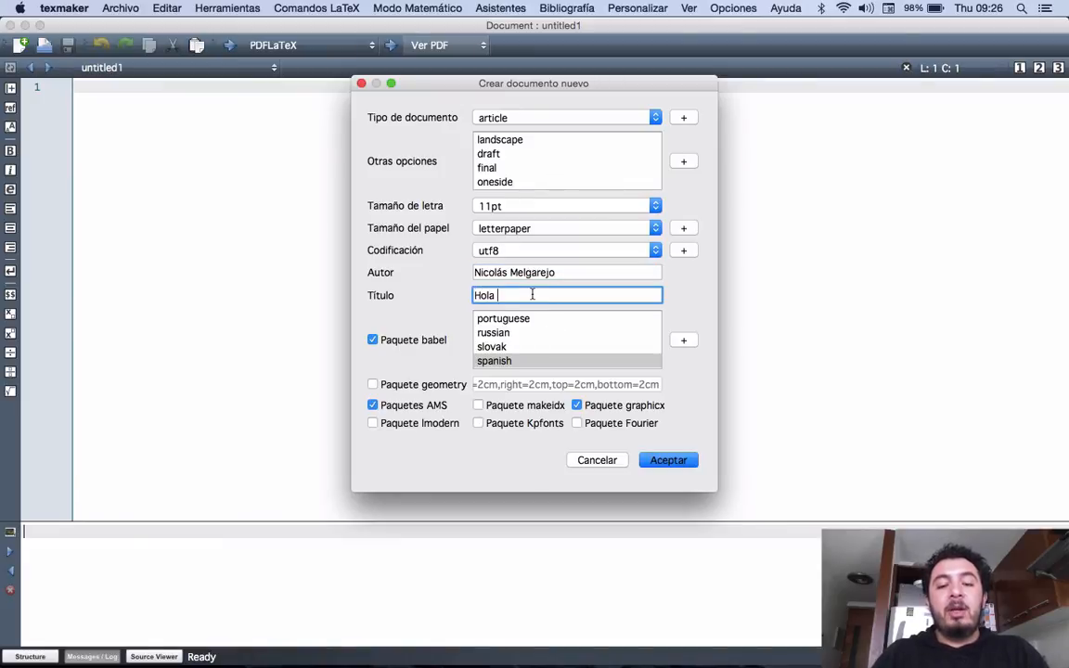
pyautogui.write('Mun')
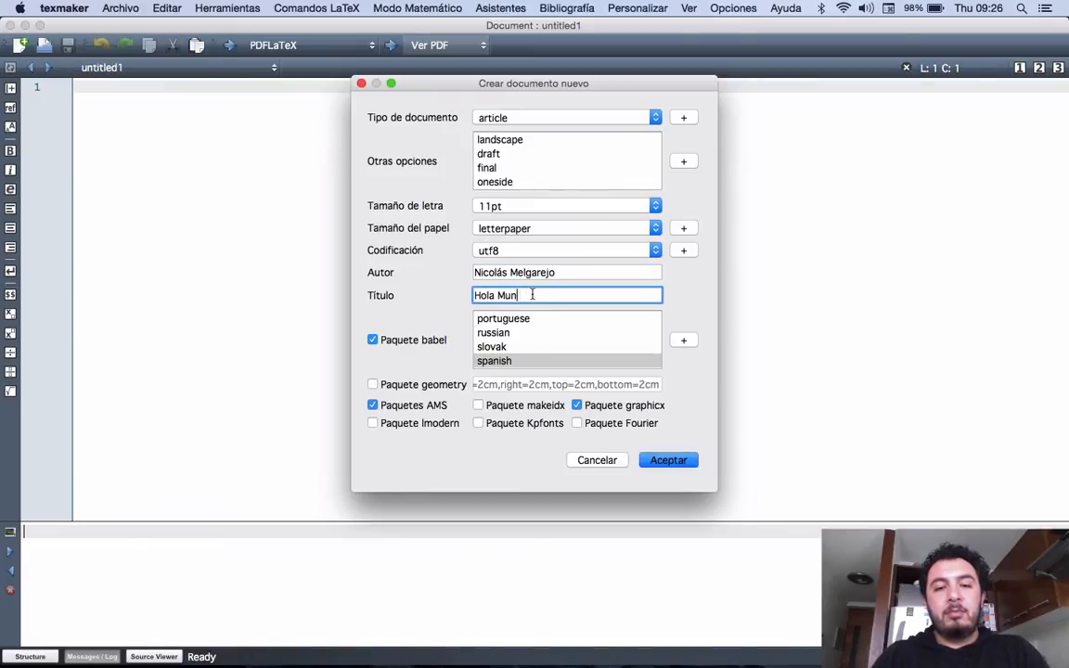
pyautogui.write('do!')
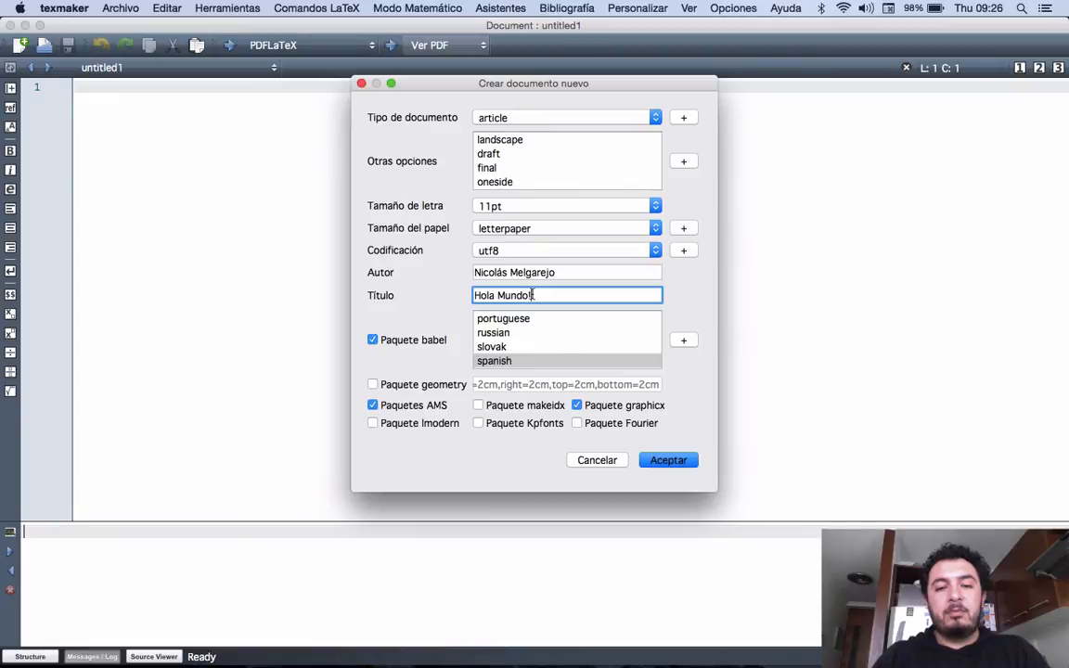
pyautogui.click(498, 362)
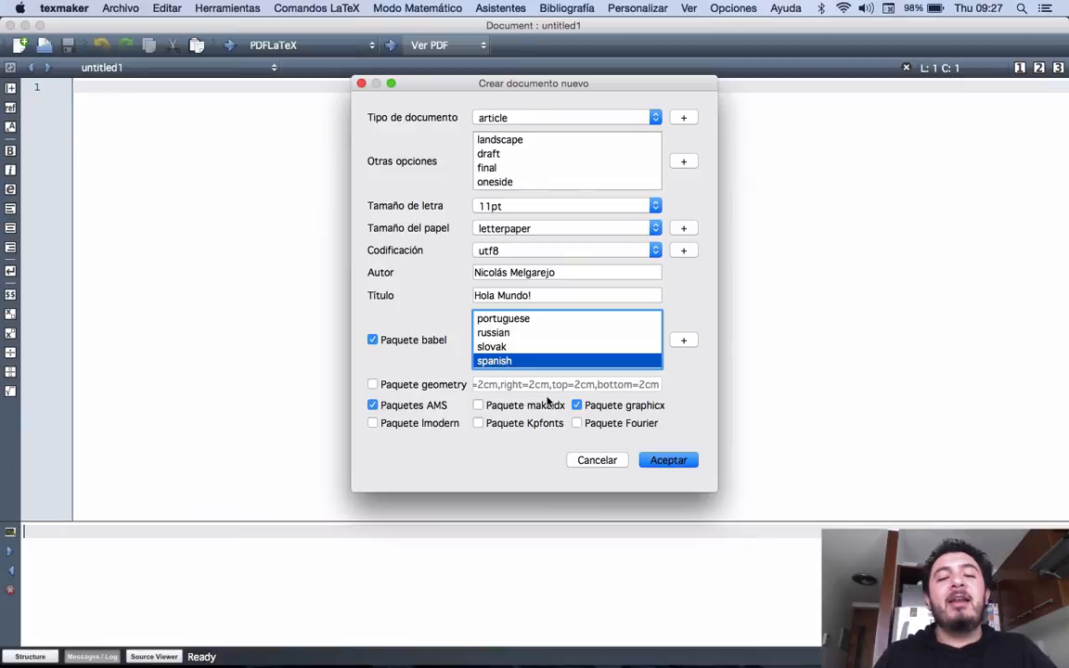
pyautogui.click(660, 461)
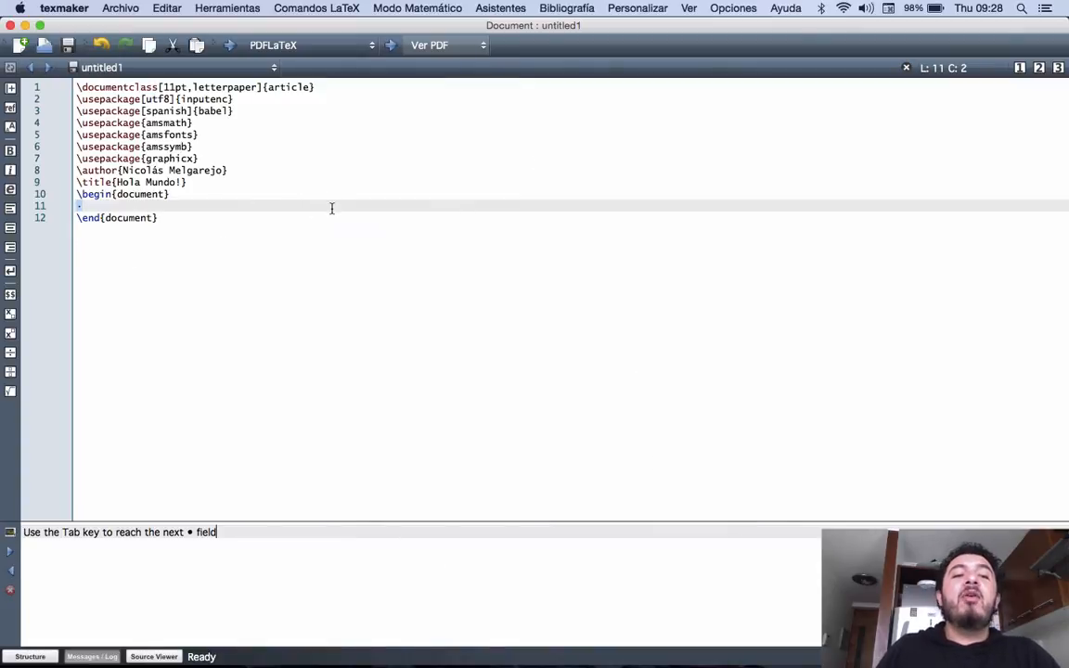
# Remove the placeholder between \begin{document} and \end{document} and add an empty line there.
pyautogui.click(225, 217)
pyautogui.click(141, 206)
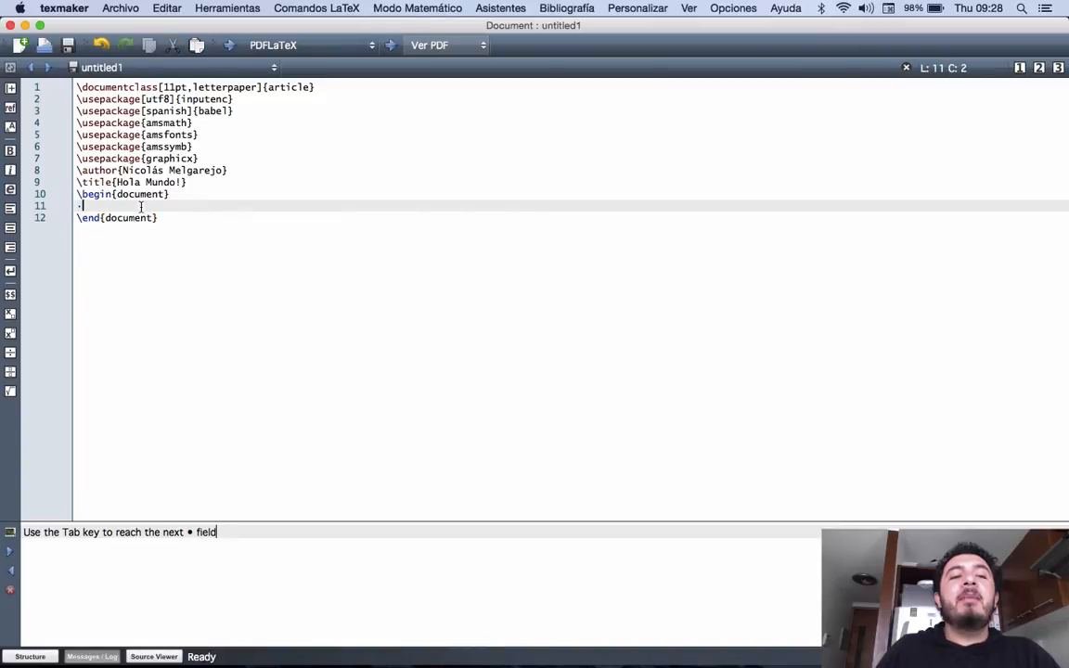
pyautogui.press('Return')
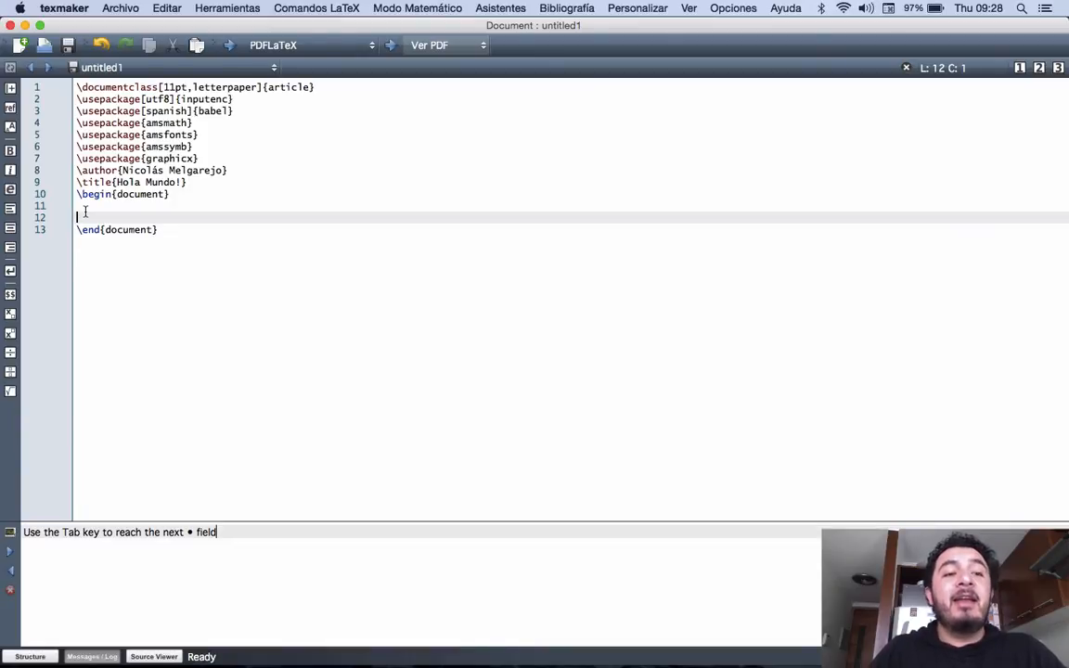
# Add the \maketitle command at the start of the document body, followed by a blank line.
pyautogui.write('\\')
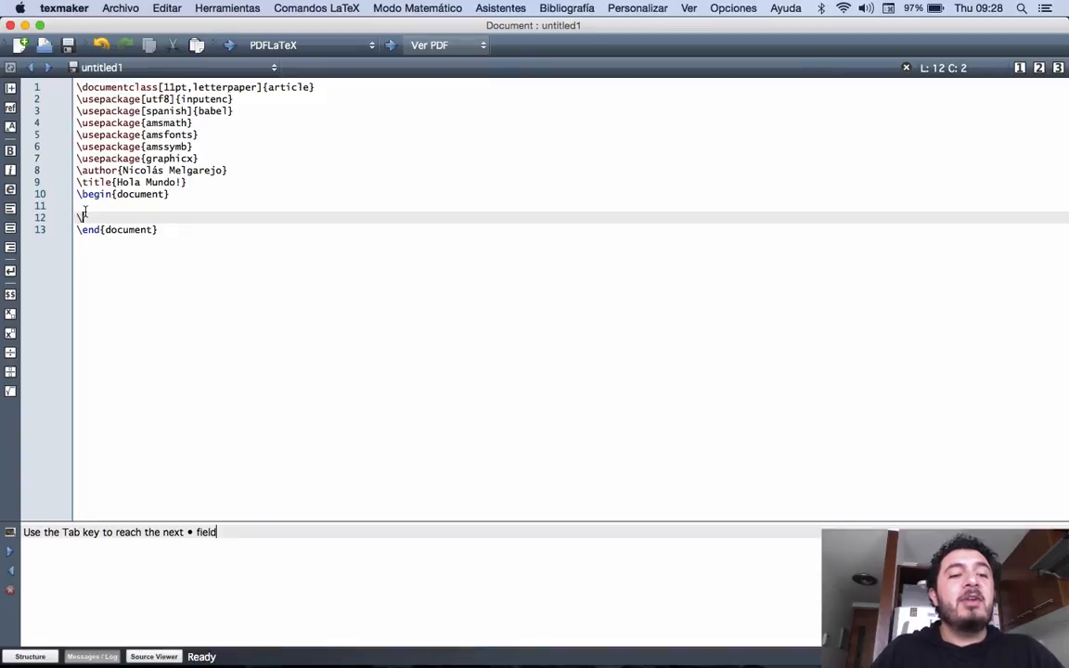
pyautogui.write('make')
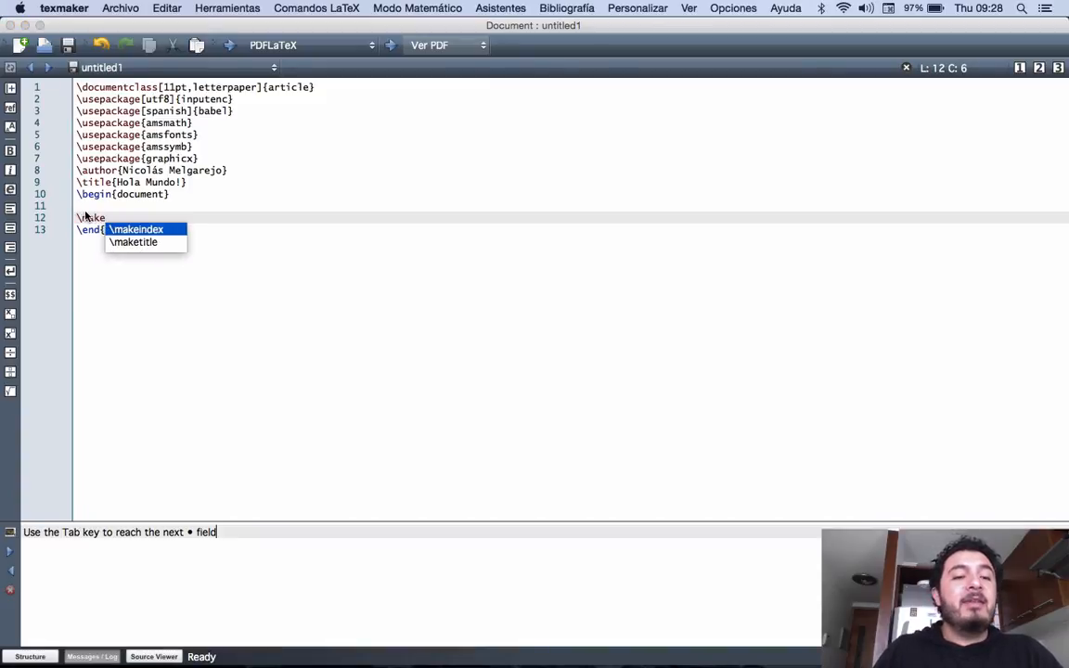
pyautogui.press('Down')
pyautogui.press('Return')
pyautogui.press('Return')
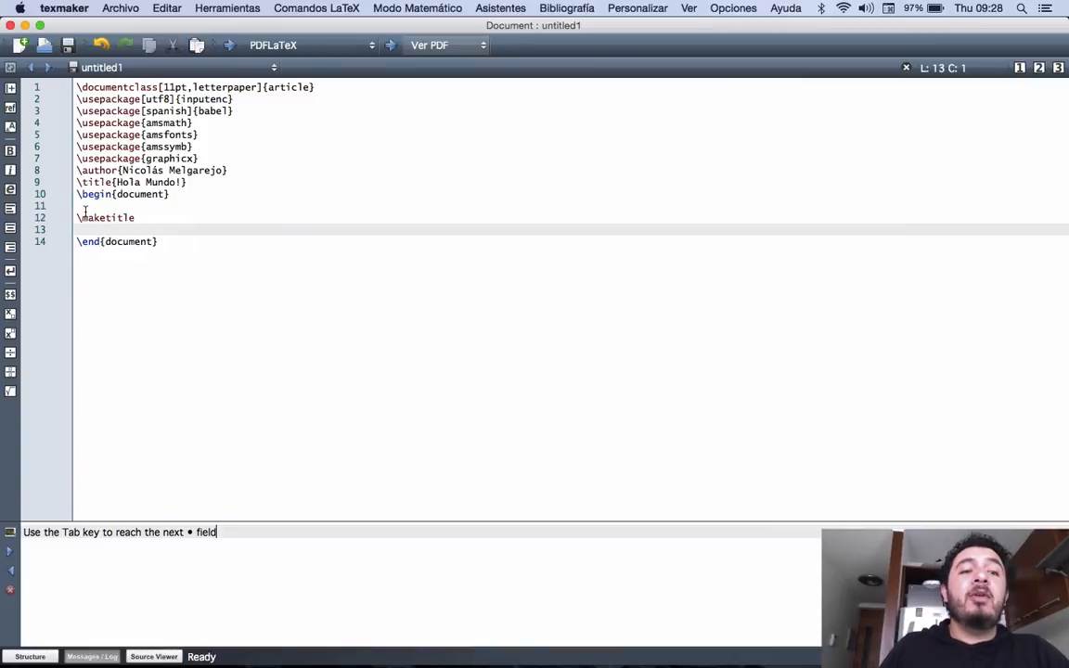
pyautogui.press('Return')
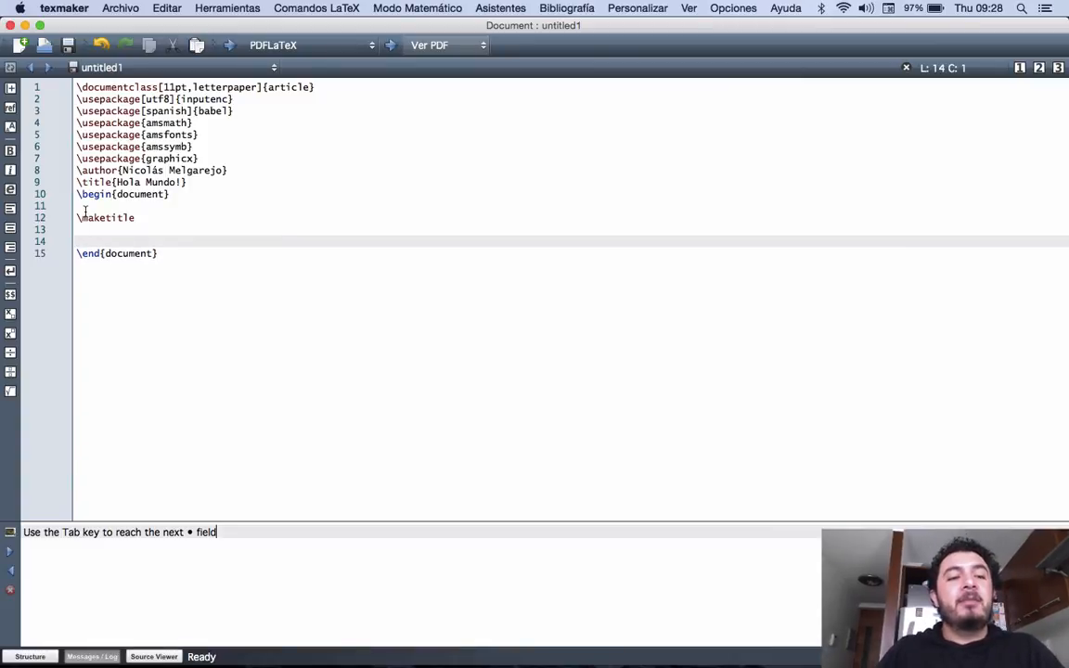
# Add a section titled "Mi primer PDF" below \maketitle.
pyautogui.write('se')
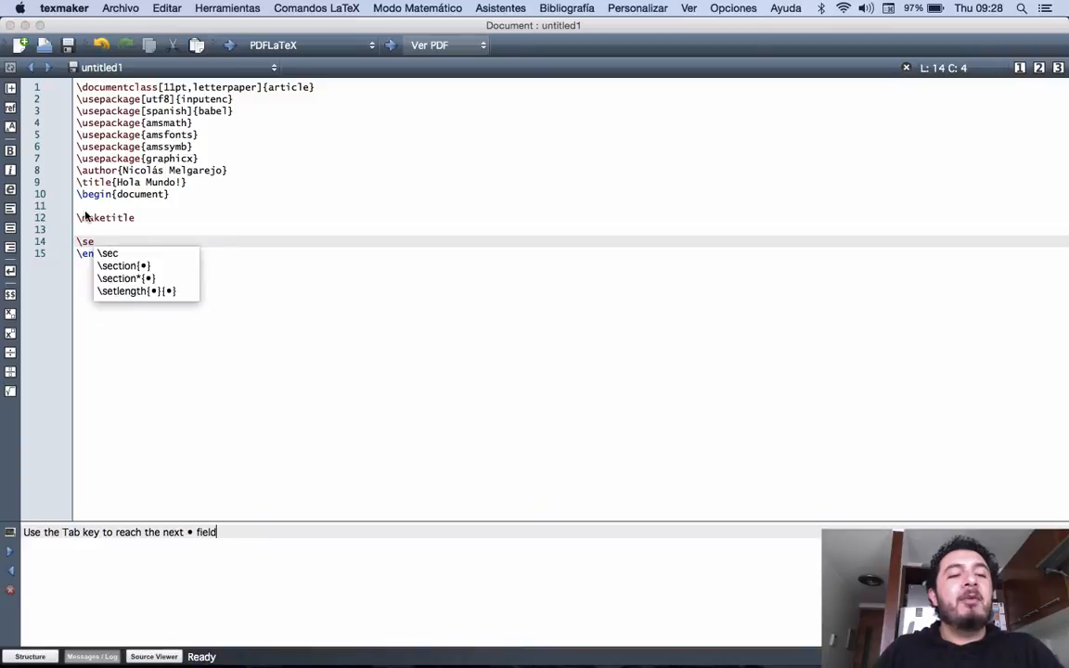
pyautogui.write('ct')
pyautogui.press('Return')
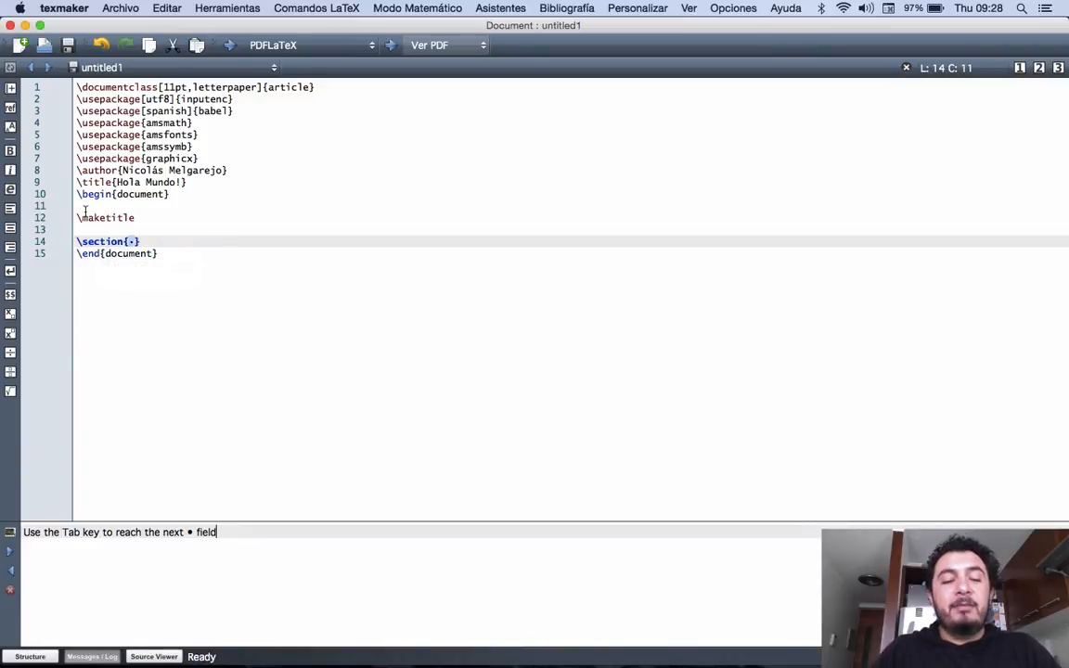
pyautogui.write('Mi primer ')
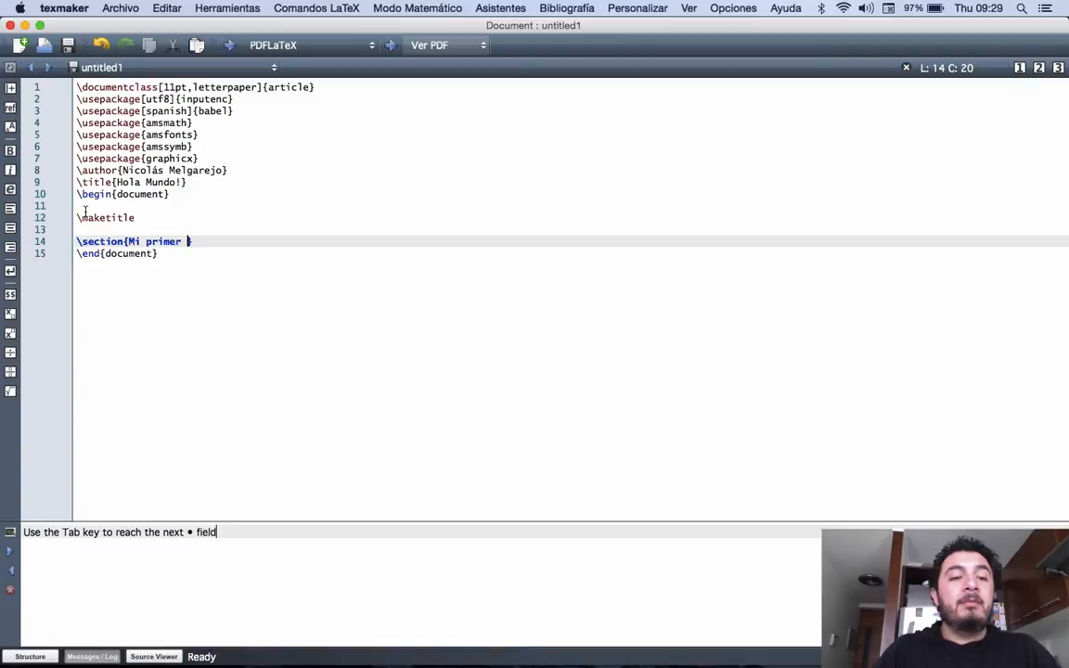
pyautogui.write('PDF')
pyautogui.press('End')
pyautogui.press('Return')
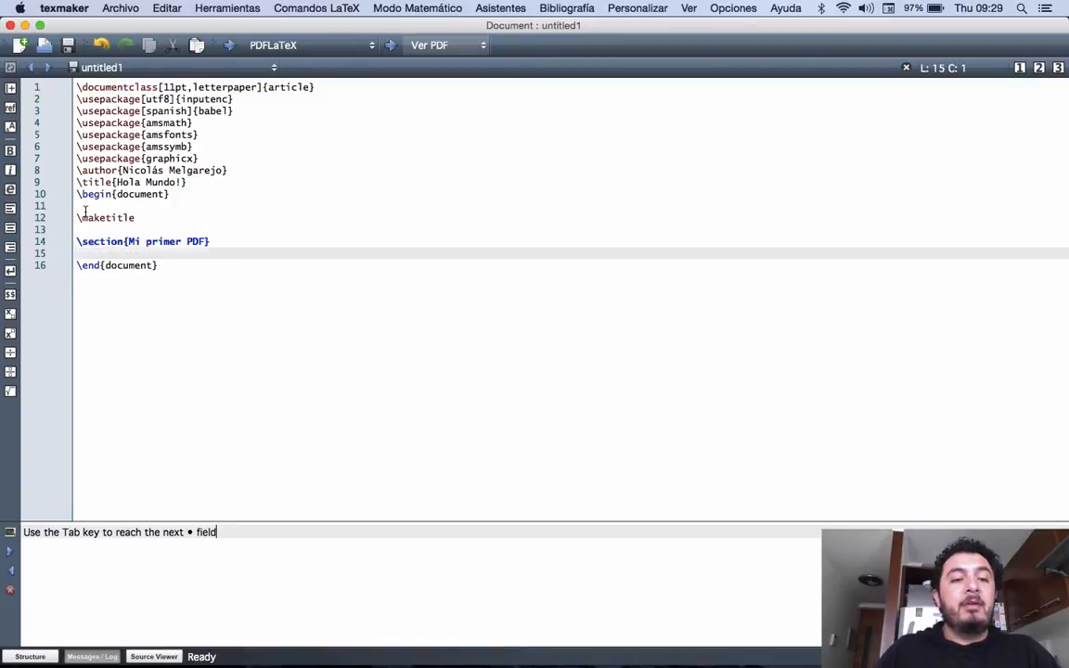
# Fill the section with a placeholder paragraph beginning "Lorem ipsum es el texto que se usa habitualmente en diseño gráfico".
pyautogui.press('Return')
pyautogui.write('Lote')
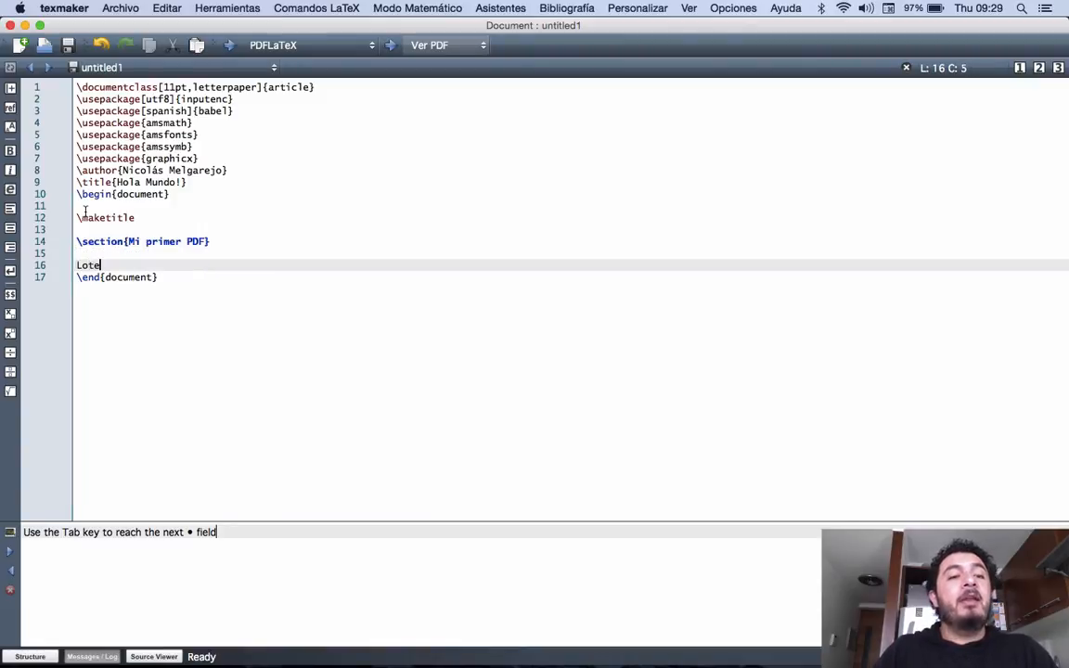
pyautogui.press('BackSpace')
pyautogui.press('BackSpace')
pyautogui.write('rem')
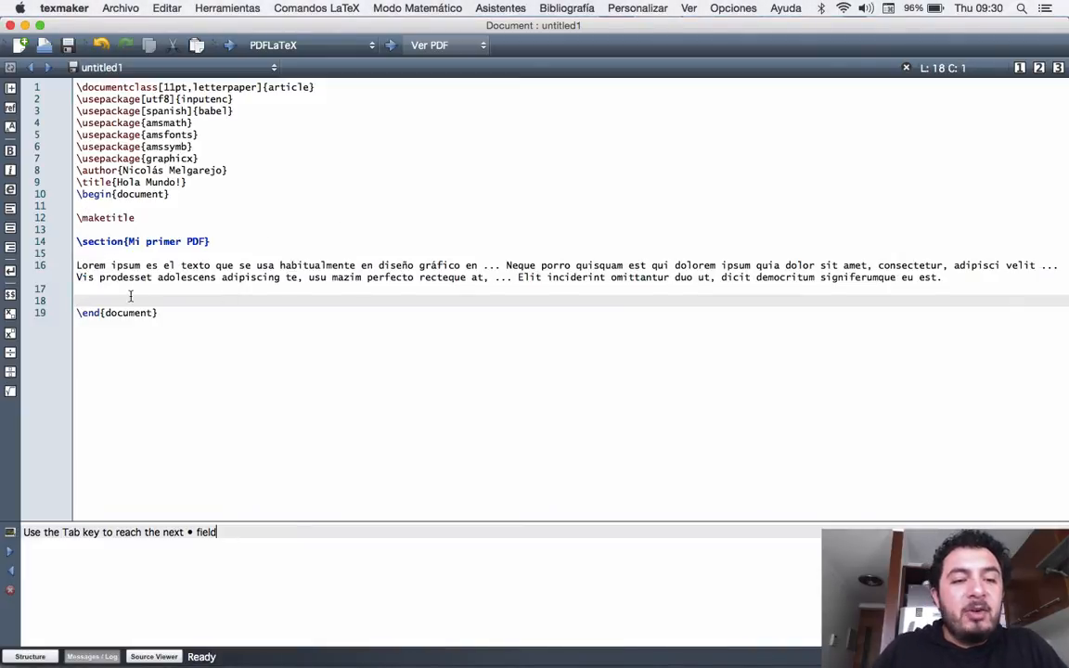
# Make the word "ipsum" in the paragraph bold with \textbf.
pyautogui.click(110, 265)
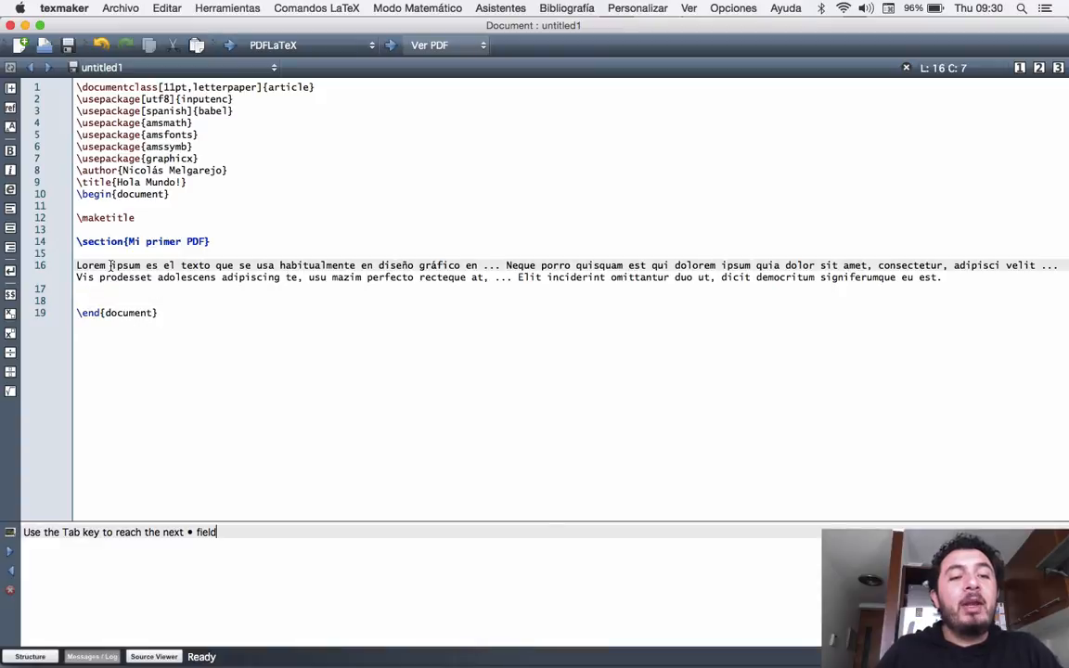
pyautogui.moveTo(111, 265); pyautogui.dragTo(140, 266)
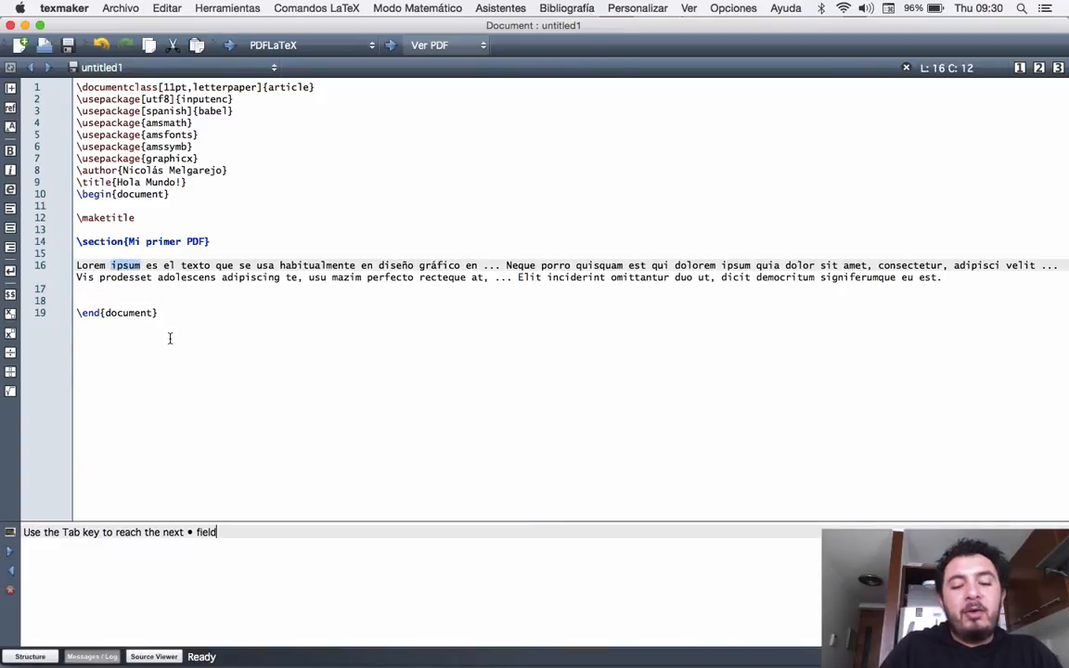
pyautogui.press('super+b')
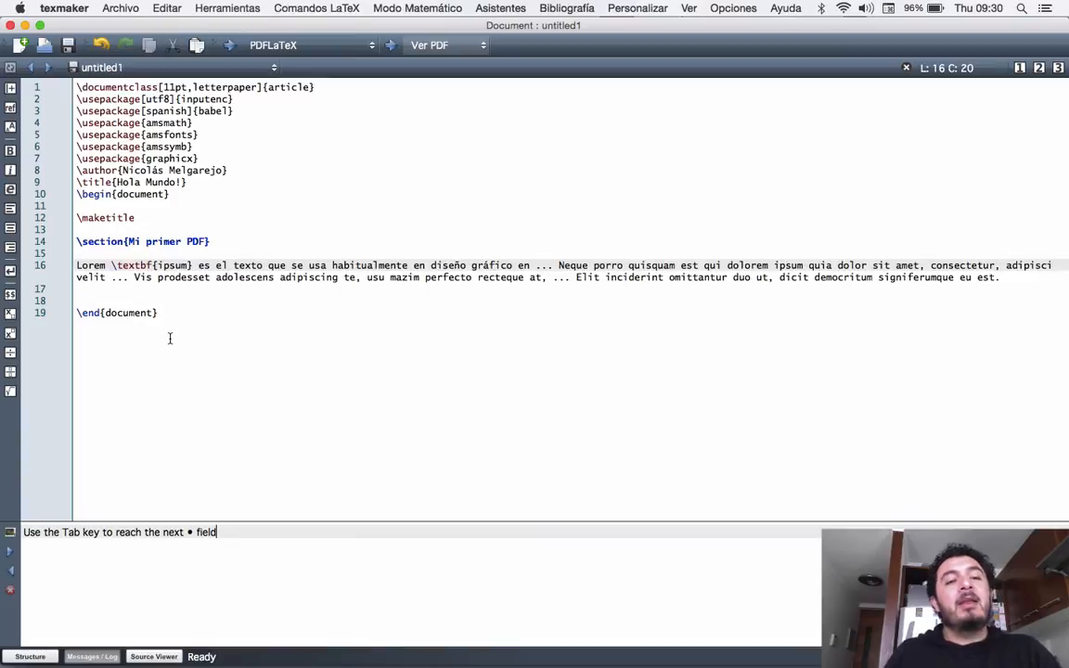
# Examine the \textbf command and opening brace placed before the word "ipsum".
pyautogui.press('Left')
pyautogui.press('Left')
pyautogui.press('Left')
pyautogui.press('Left')
pyautogui.press('Left')
pyautogui.press('Left')
pyautogui.press('Left')
pyautogui.press('Left')
pyautogui.press('Left')
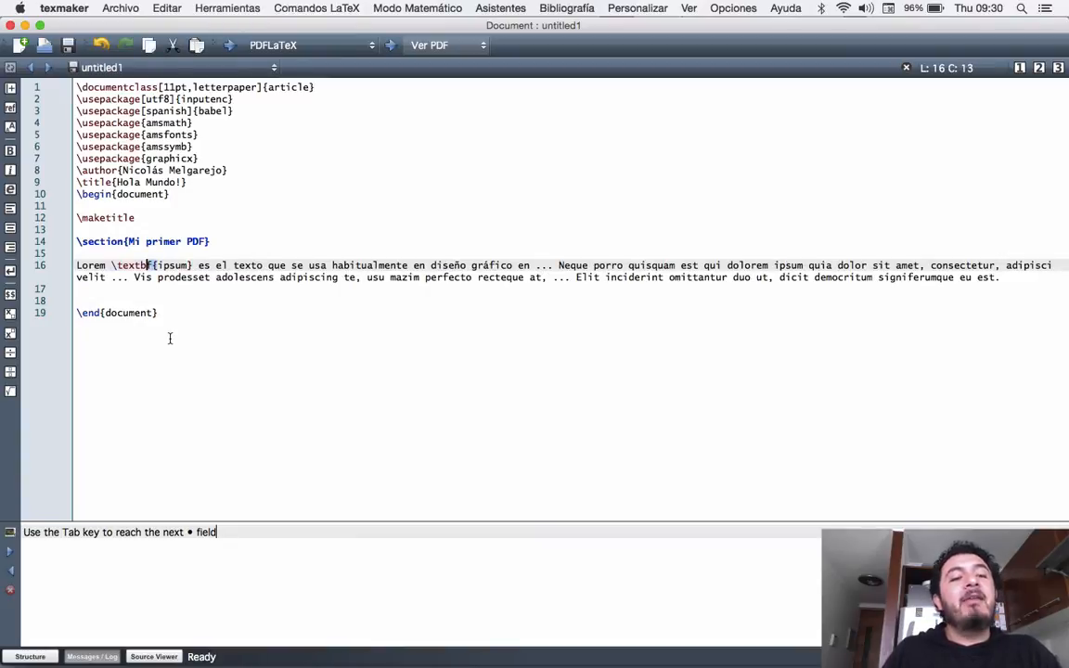
pyautogui.hotkey('shift', 'Left')
pyautogui.hotkey('shift', 'Left')
pyautogui.hotkey('shift', 'Left')
pyautogui.hotkey('shift', 'Left')
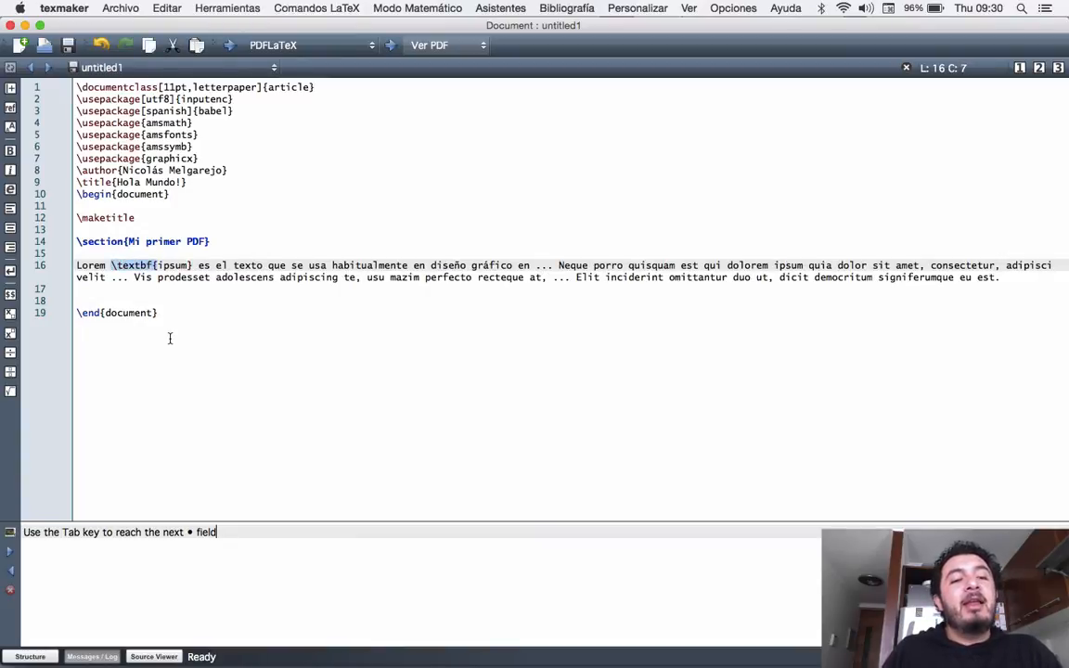
pyautogui.press('Right')
pyautogui.hotkey('shift', 'Left')
pyautogui.hotkey('shift', 'Left')
pyautogui.hotkey('shift', 'Left')
pyautogui.hotkey('shift', 'Left')
pyautogui.hotkey('shift', 'Left')
pyautogui.hotkey('shift', 'Left')
pyautogui.hotkey('shift', 'Left')
pyautogui.hotkey('shift', 'Left')
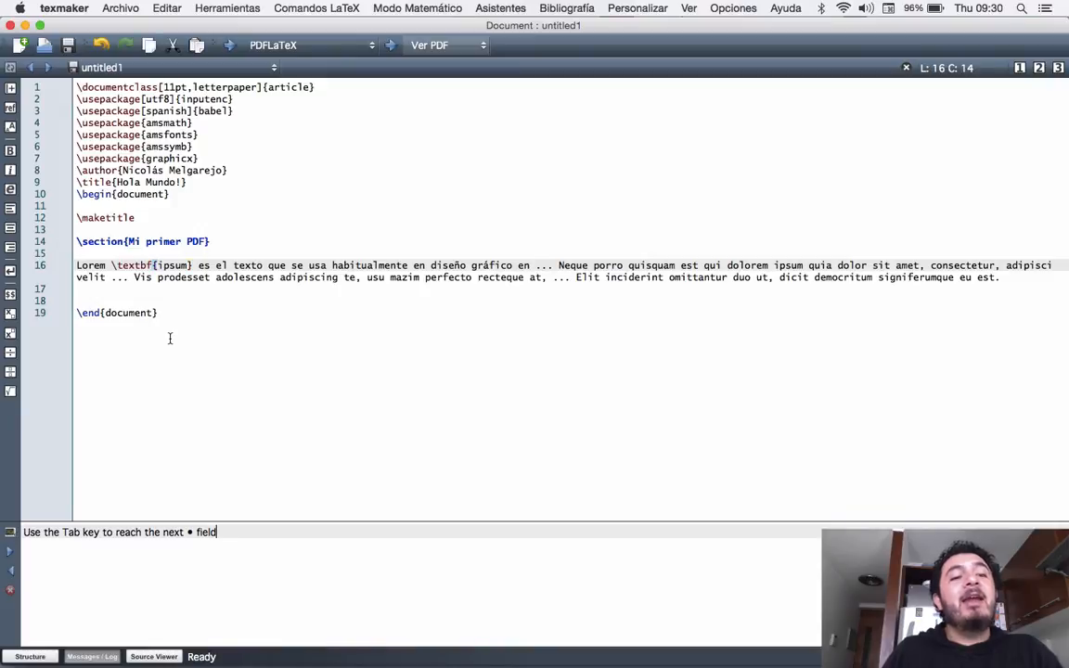
pyautogui.press('Right')
pyautogui.press('Left')
pyautogui.press('Left')
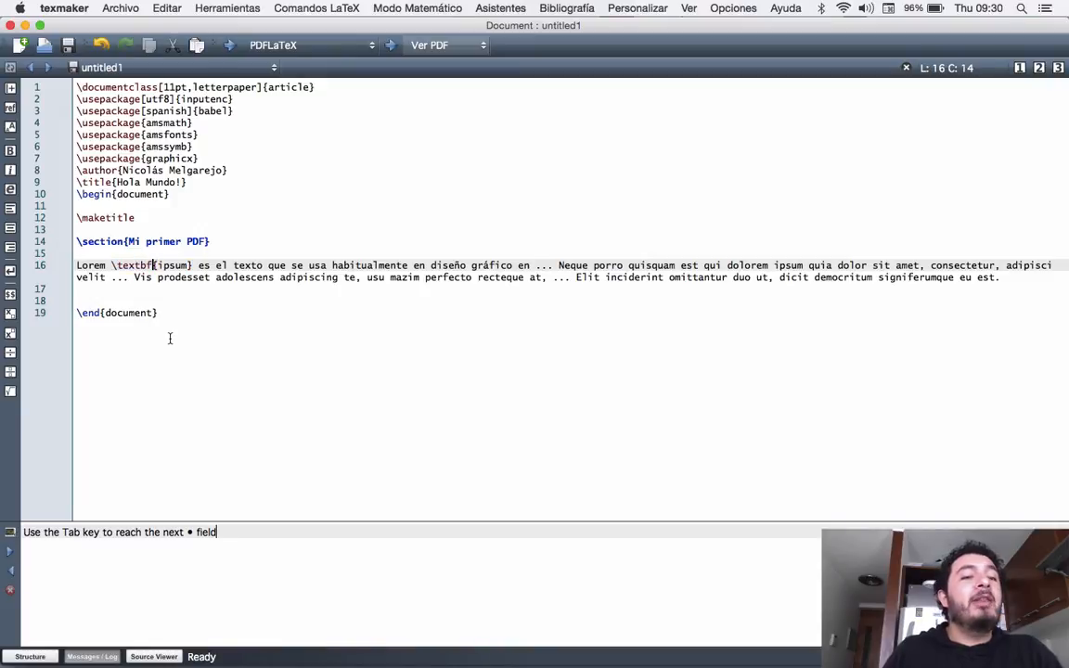
pyautogui.hotkey('shift', 'Left')
pyautogui.hotkey('shift', 'Left')
pyautogui.hotkey('shift', 'Left')
pyautogui.hotkey('shift', 'Left')
pyautogui.hotkey('shift', 'Left')
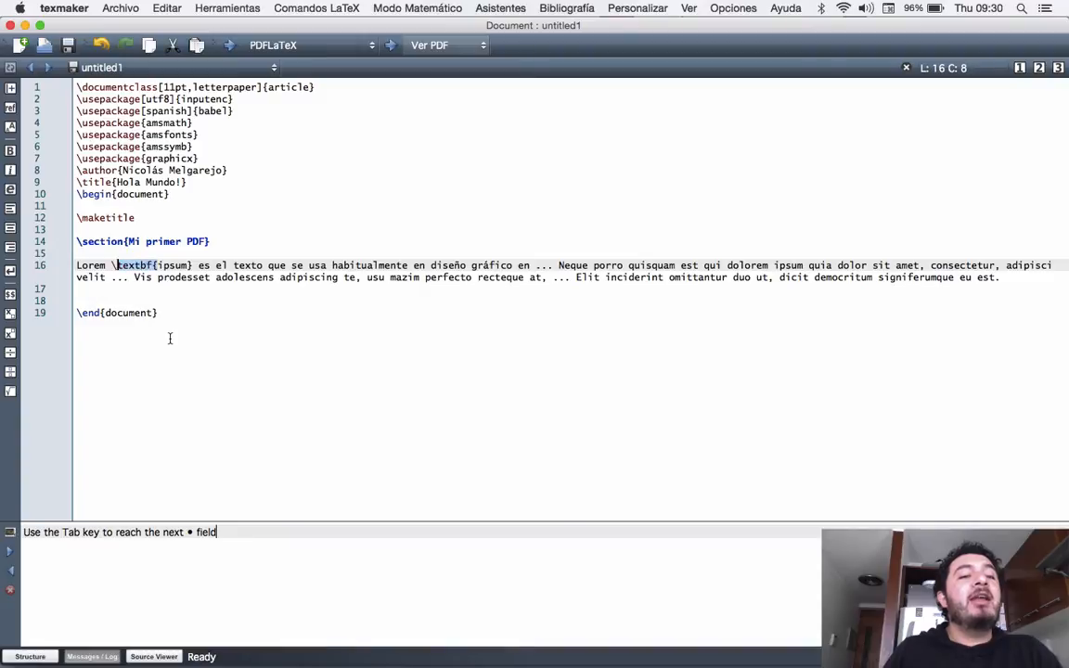
pyautogui.press('Right')
pyautogui.press('Right')
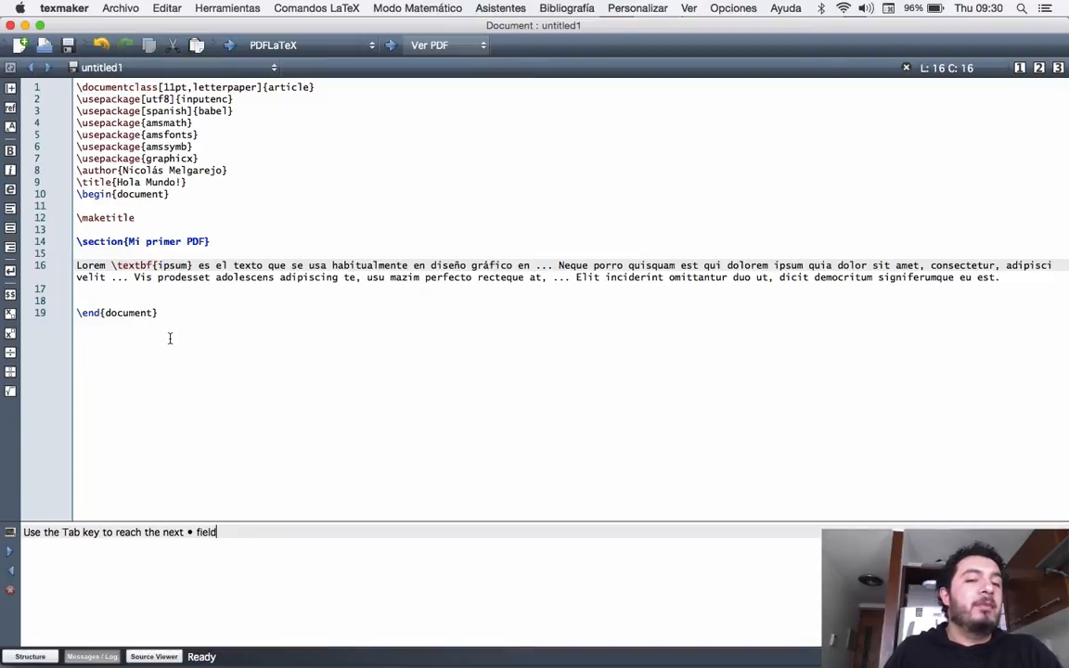
# Italicize the phrase "texto que se usa habitualmente en diseño gráfico" with \textit.
pyautogui.press('Right')
pyautogui.press('Right')
pyautogui.press('Right')
pyautogui.press('Right')
pyautogui.press('Right')
pyautogui.press('Right')
pyautogui.press('Right')
pyautogui.press('Right')
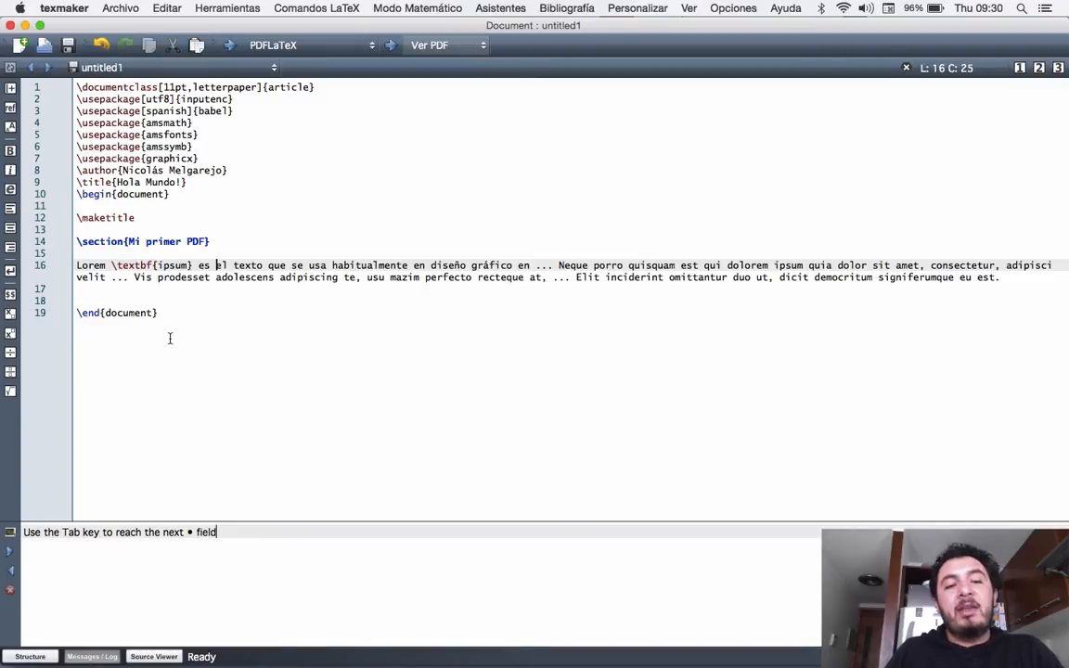
pyautogui.keyDown('shift'); pyautogui.click(515, 266); pyautogui.keyUp('shift')
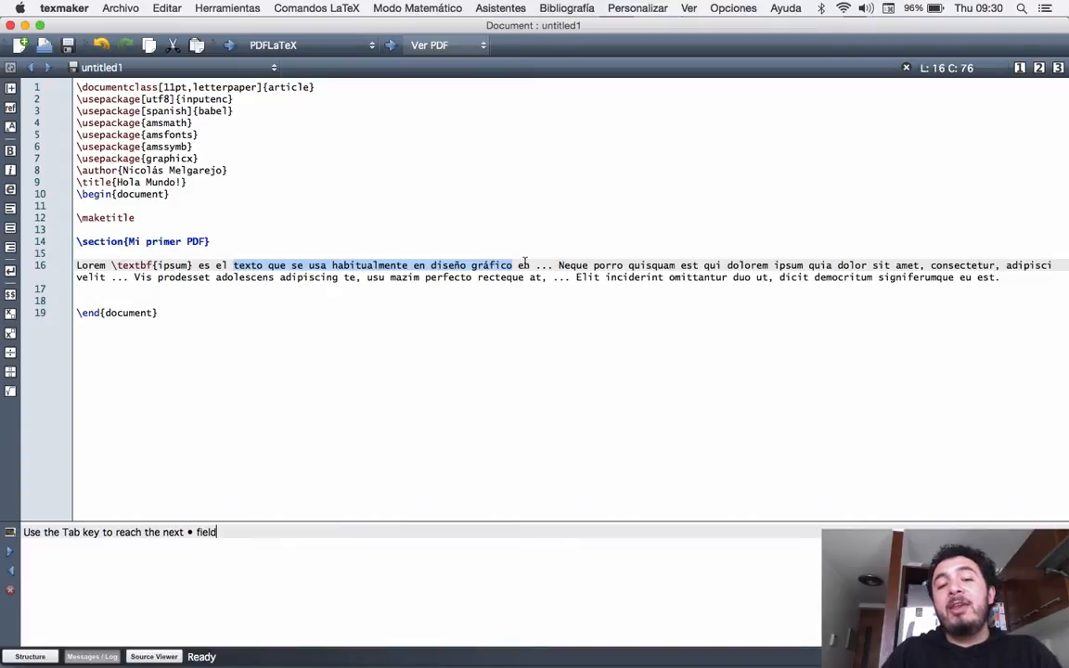
pyautogui.press('super+i')
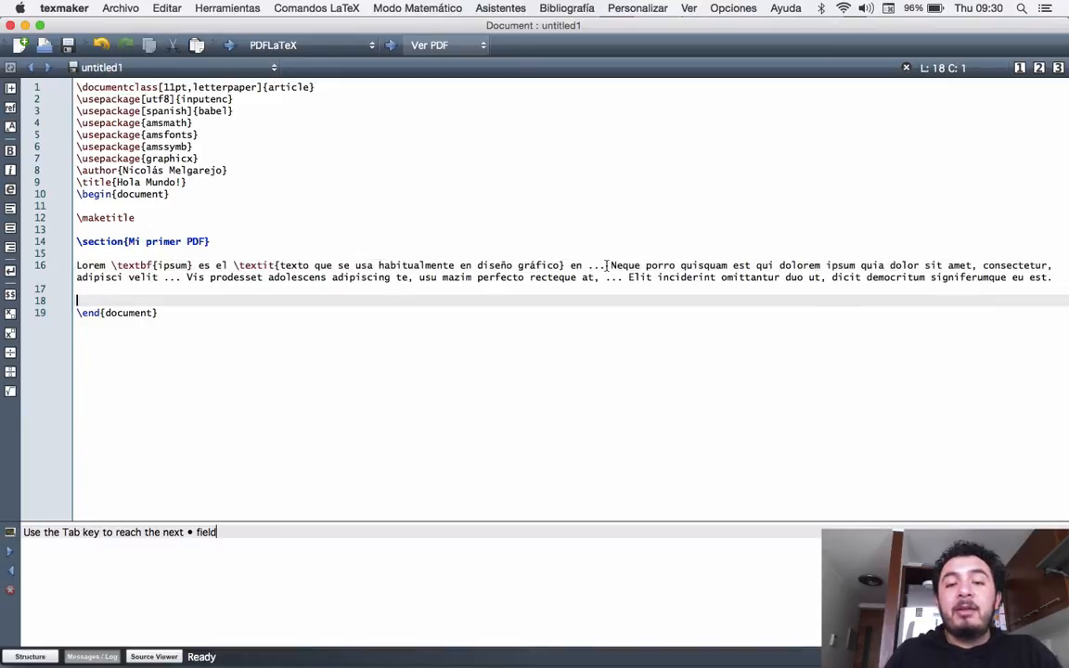
# Try making "Neque porro quisquam est qui dolore" bold with \textbf, and undo that formatting.
pyautogui.moveTo(610, 266); pyautogui.dragTo(819, 265)
pyautogui.press('super+c')
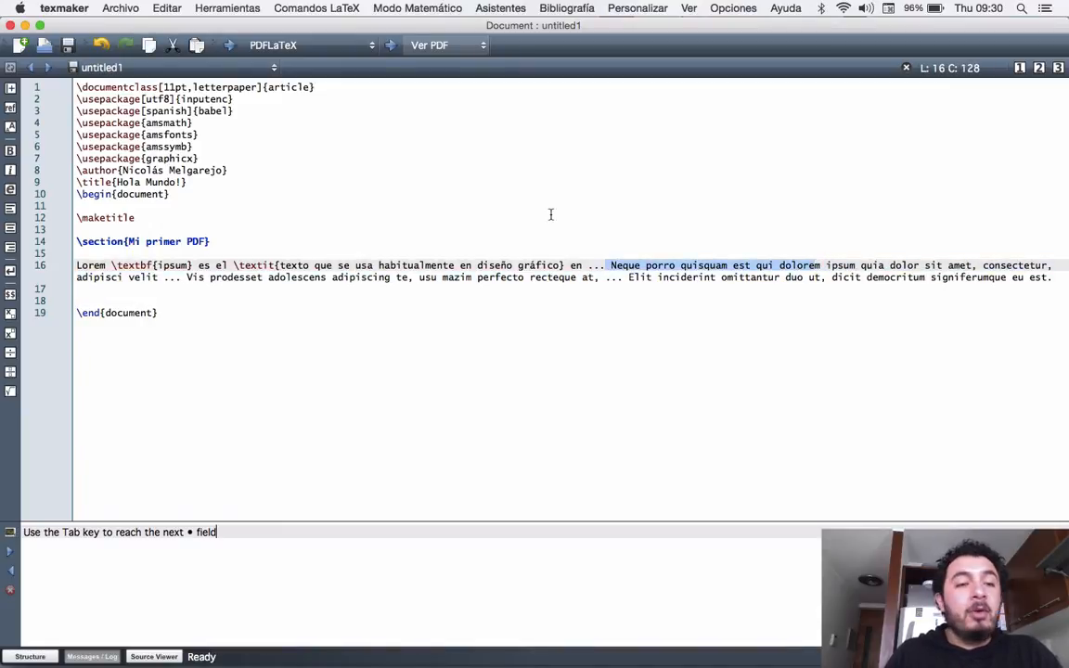
pyautogui.click(11, 151)
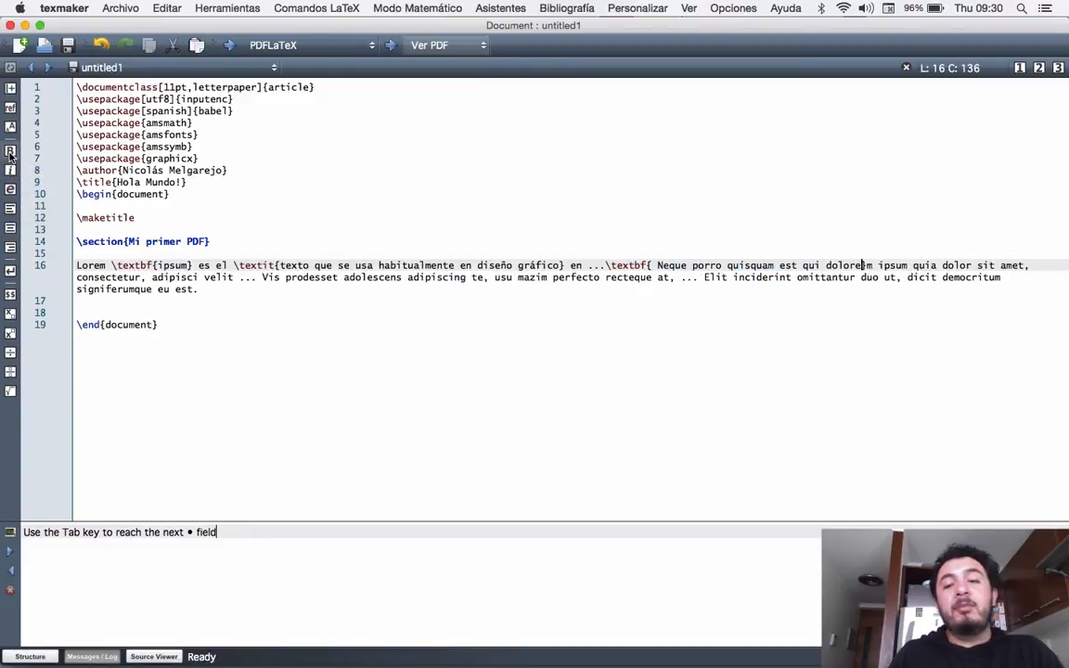
pyautogui.press('super+z')
pyautogui.press('super+v')
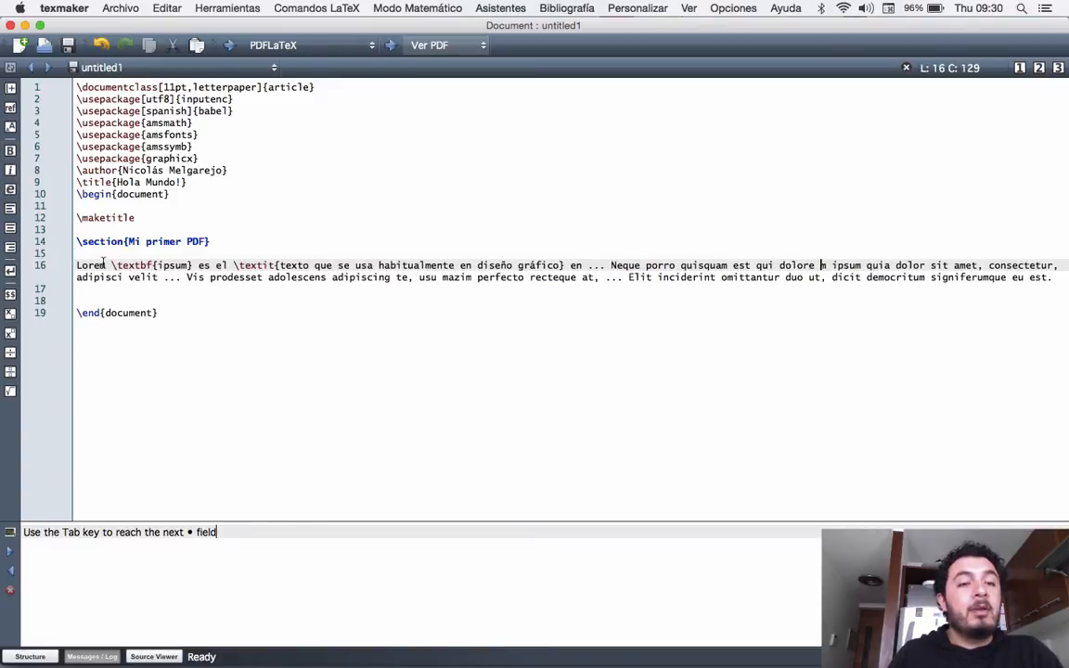
# Insert a display math environment \[ \] below the paragraph and enter \sen(\alpha) inside it.
pyautogui.click(94, 297)
pyautogui.hotkey('alt', 'shift', 'm')
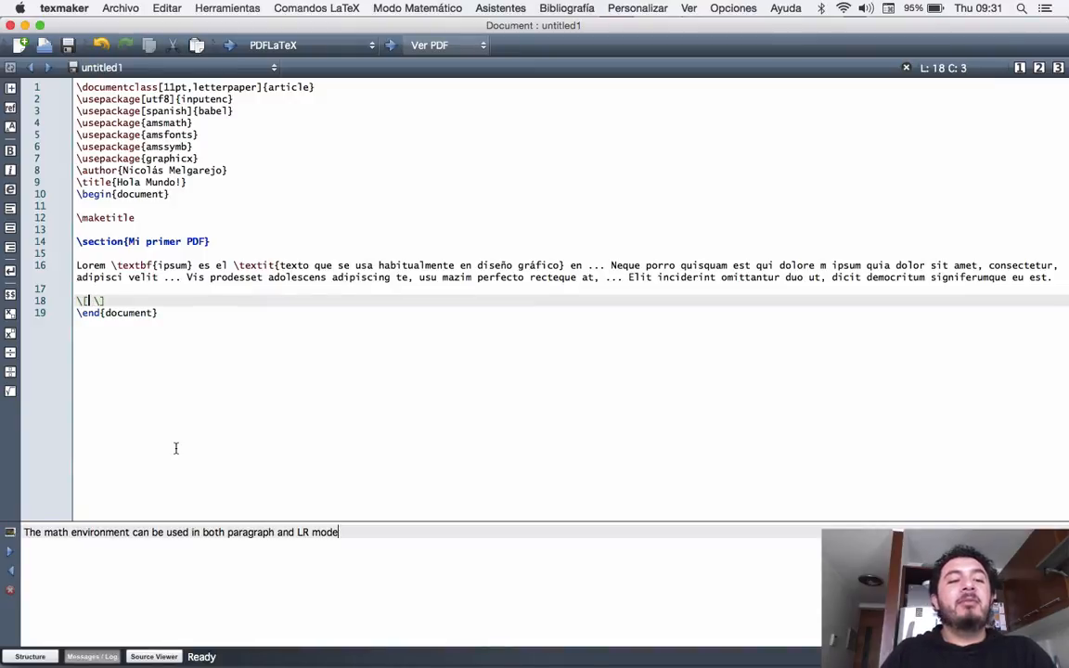
pyautogui.write('\\sen')
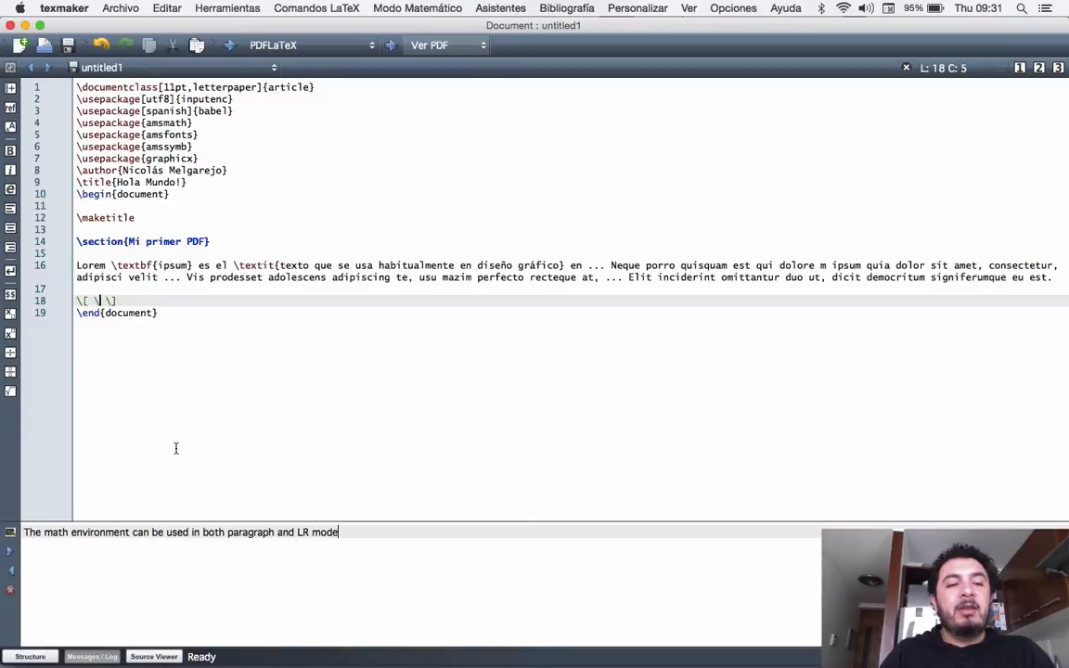
pyautogui.write('(\\al')
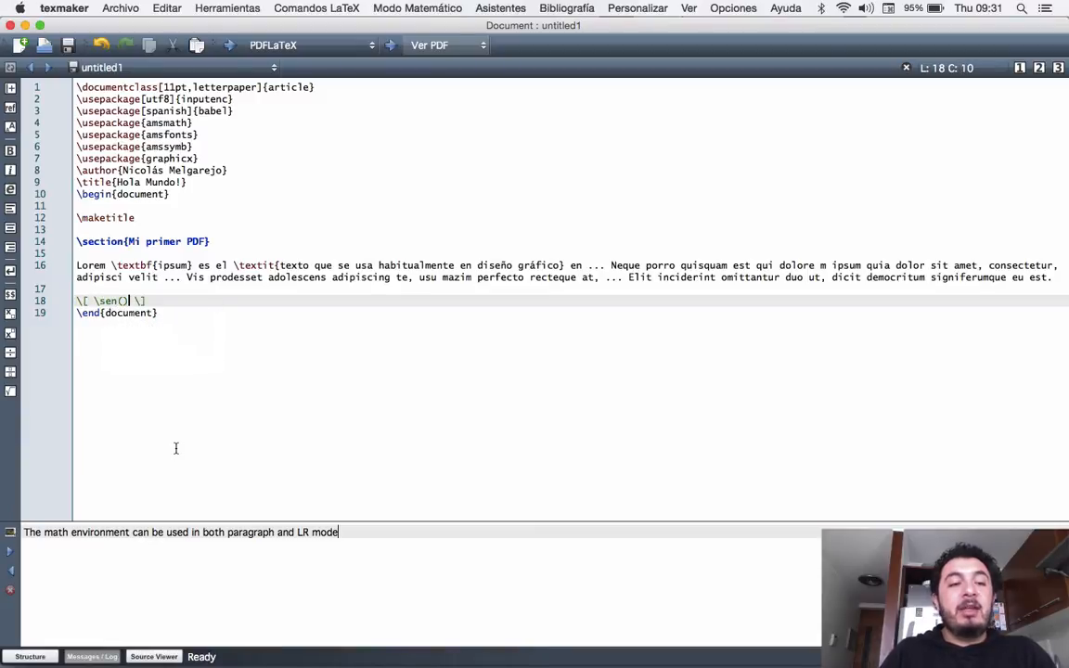
pyautogui.press('Return')
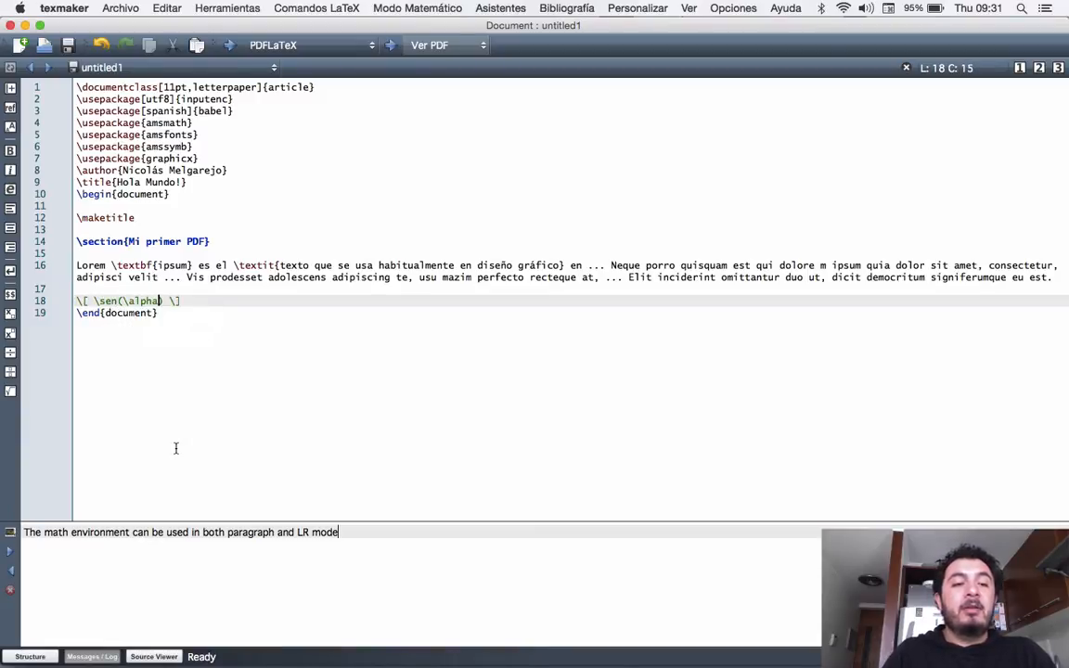
# Square the sine term by inserting ^2 between \sen and its parenthesis.
pyautogui.press('Left')
pyautogui.press('Left')
pyautogui.press('Left')
pyautogui.write('^')
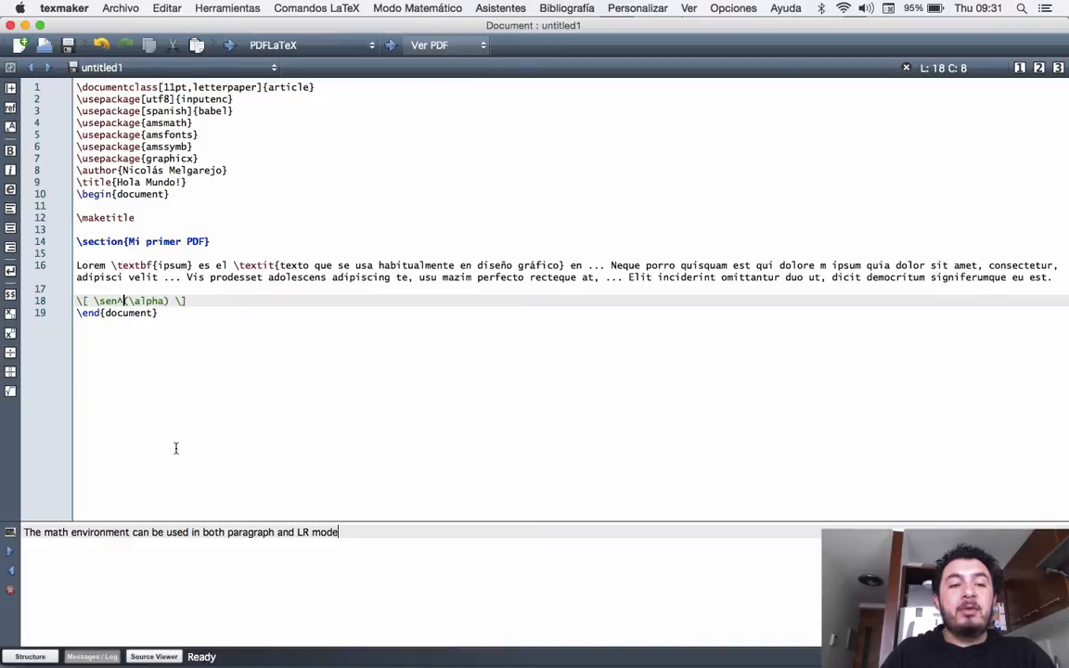
pyautogui.write('2')
# Extend the formula after the sine term with + \cos^2(\alpha).
pyautogui.press('Right')
pyautogui.press('Right')
pyautogui.press('Right')
pyautogui.press('Right')
pyautogui.press('Right')
pyautogui.press('Right')
pyautogui.press('Right')
pyautogui.press('Right')
pyautogui.press('Right')
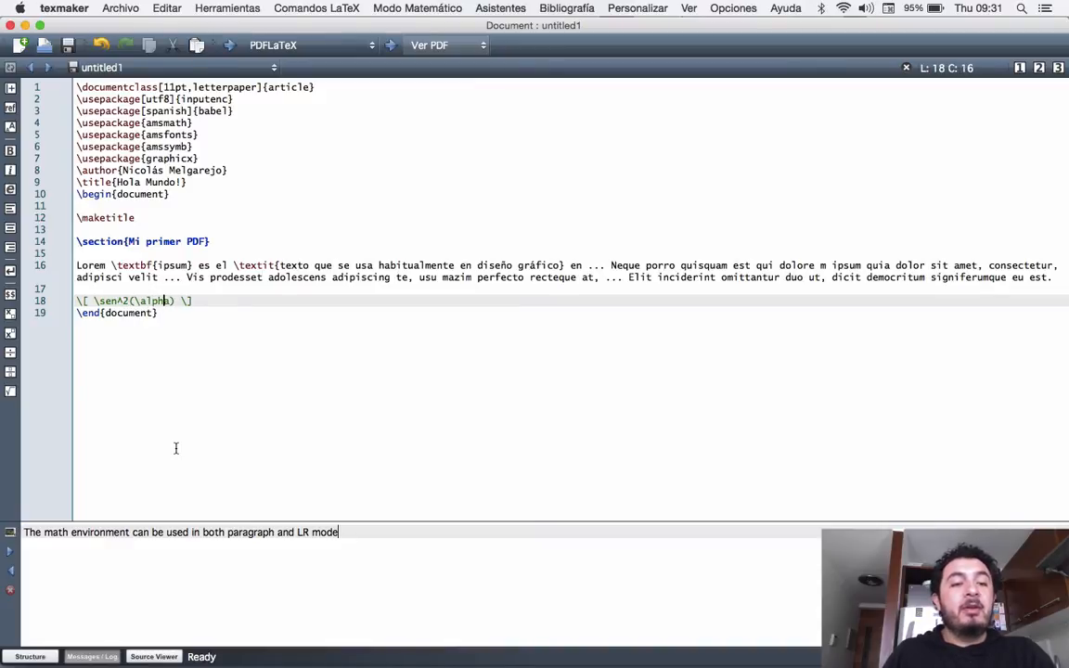
pyautogui.write('+  ')
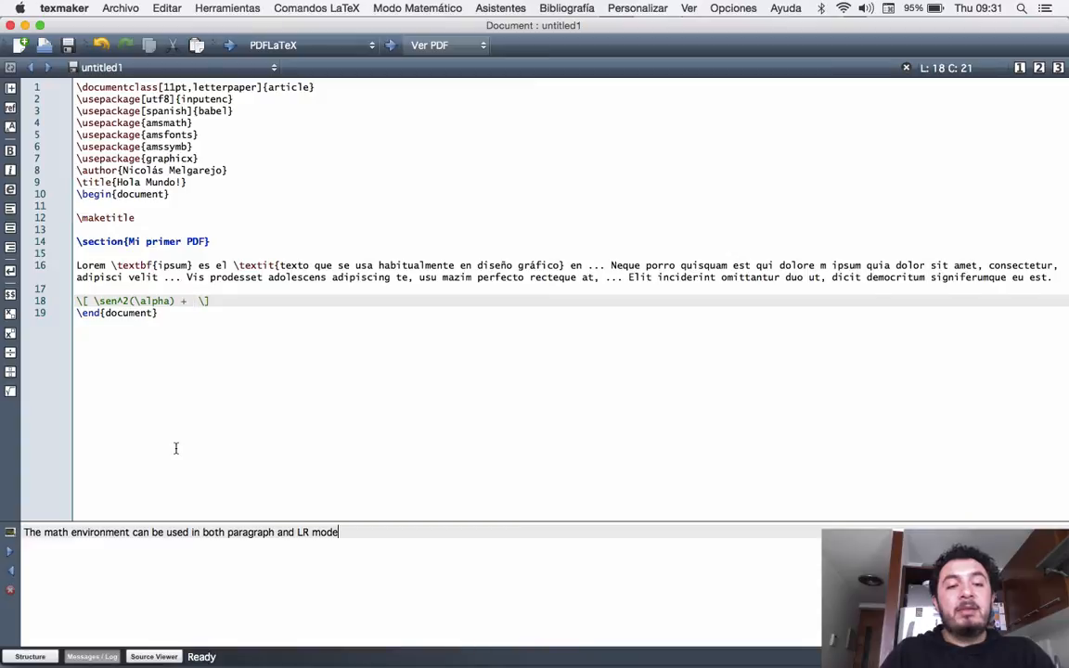
pyautogui.write('\\cos')
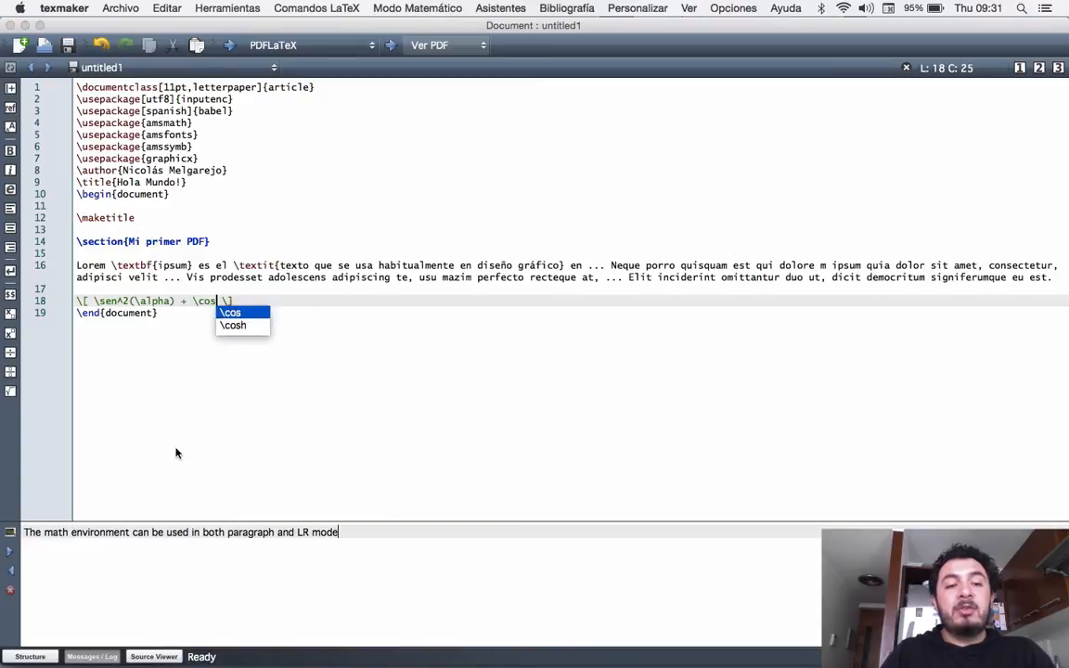
pyautogui.press('Escape')
pyautogui.write('^2')
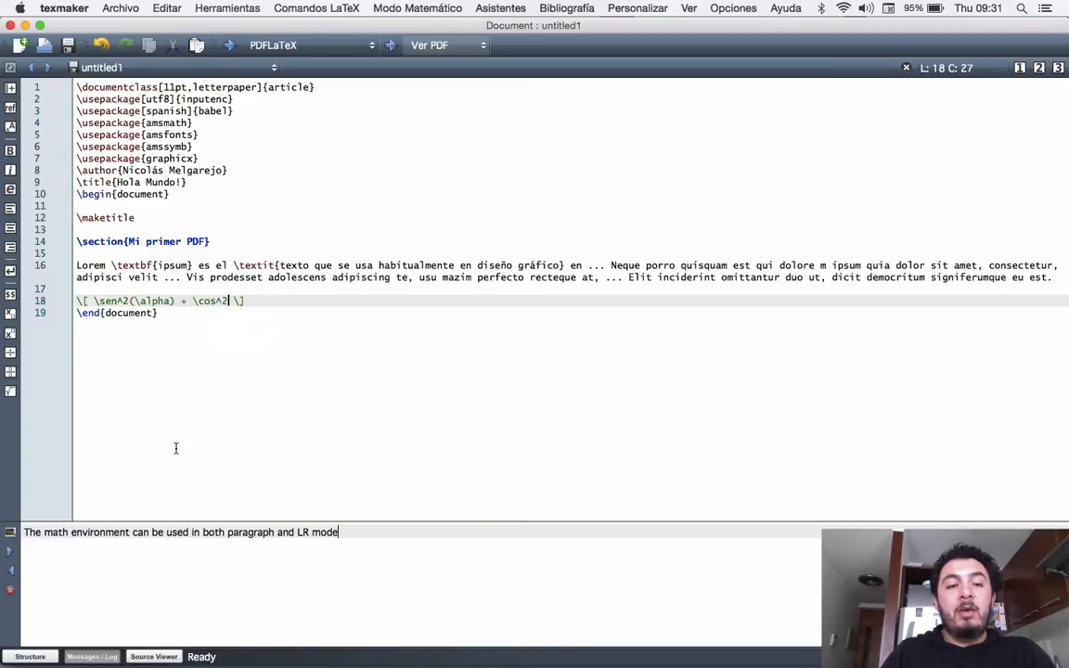
pyautogui.write('()')
pyautogui.write('\\alpha')
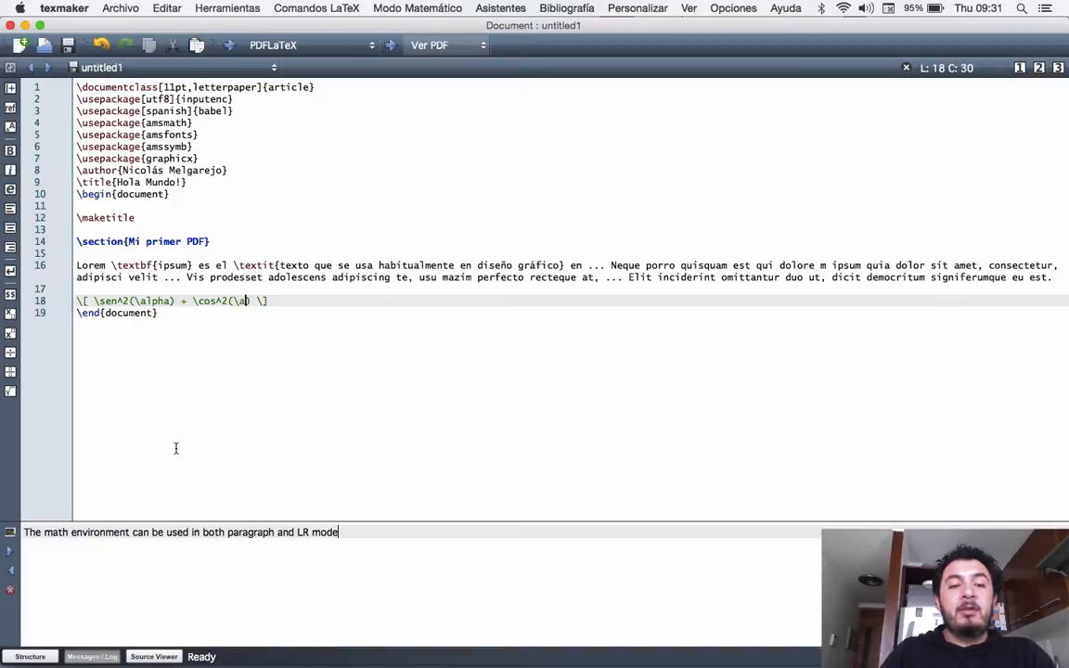
# Complete the trigonometric formula by adding = 1 after the squared cosine term, inside the display math environment.
pyautogui.press('Escape')
pyautogui.press('Right')
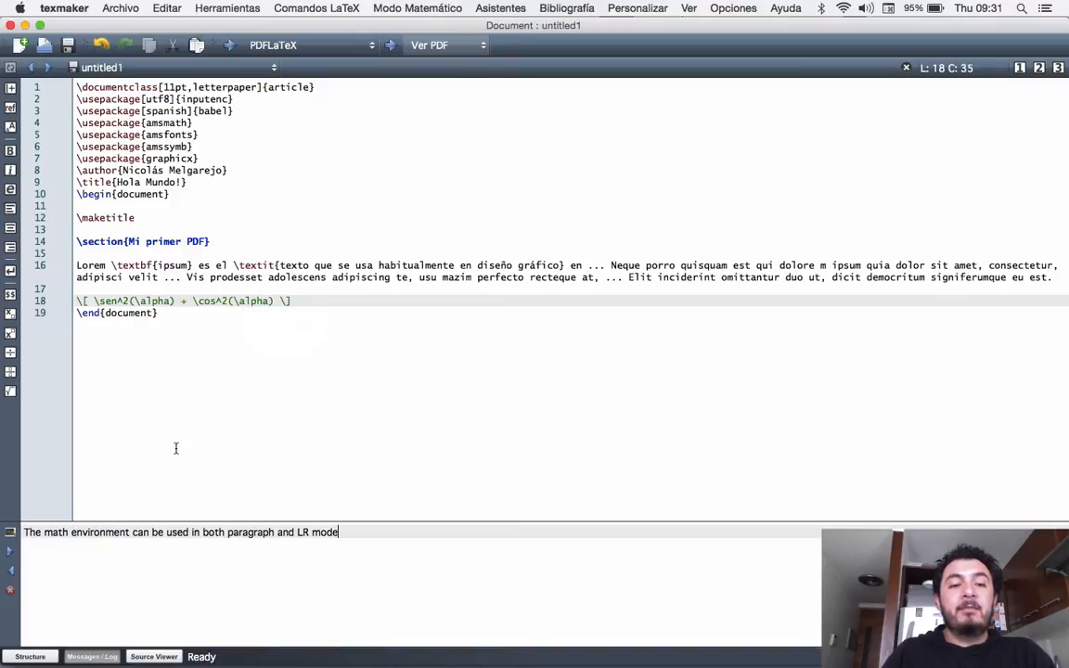
pyautogui.write('= 1')
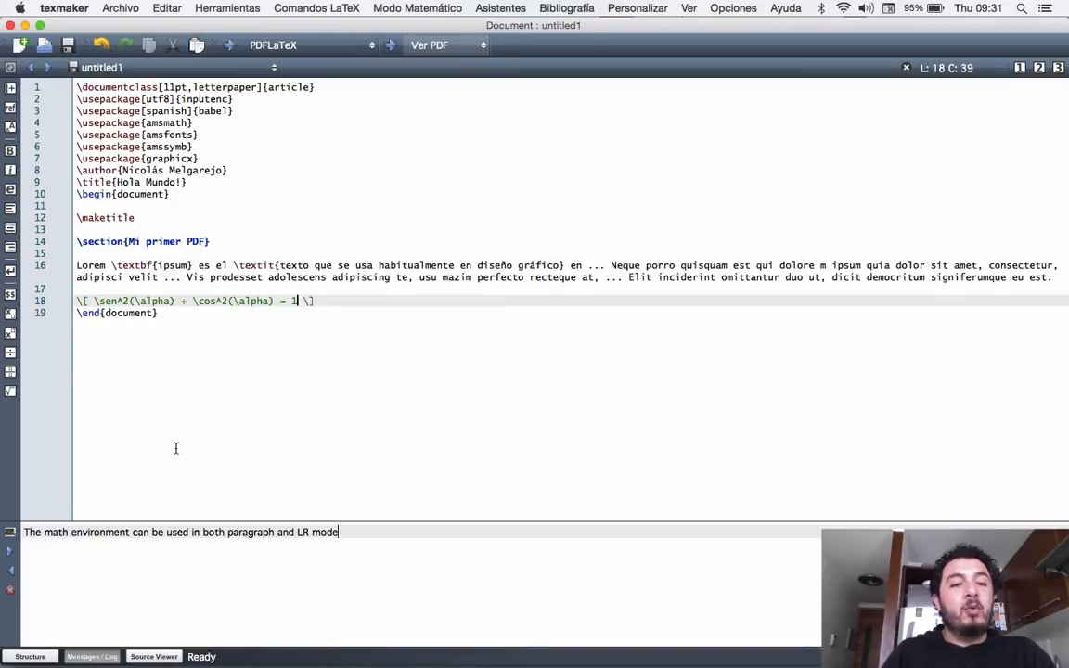
# Add a copy of the formatted Lorem ipsum paragraph below the formula, before \end{document}.
pyautogui.press('Right')
pyautogui.press('Right')
pyautogui.press('Right')
pyautogui.press('Return')
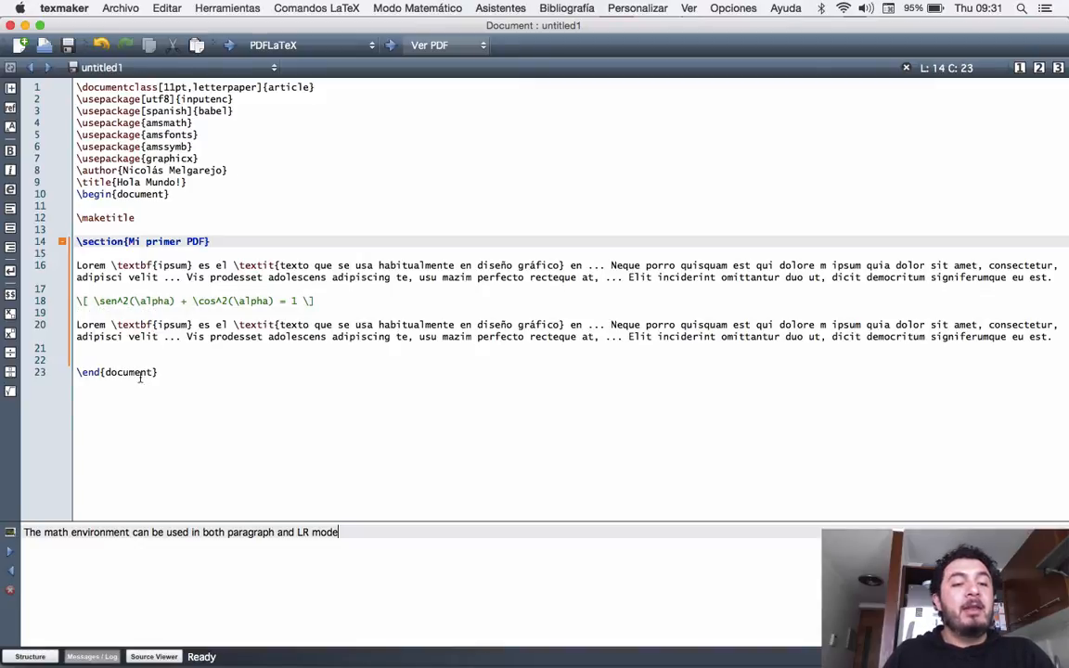
pyautogui.click(134, 369)
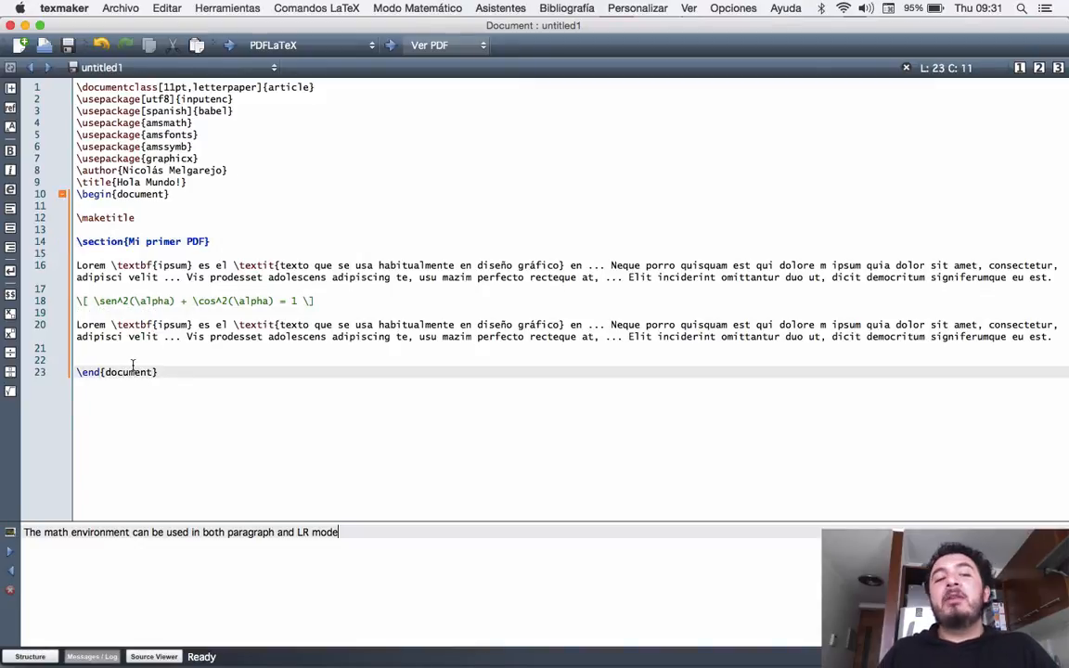
pyautogui.press('Up')
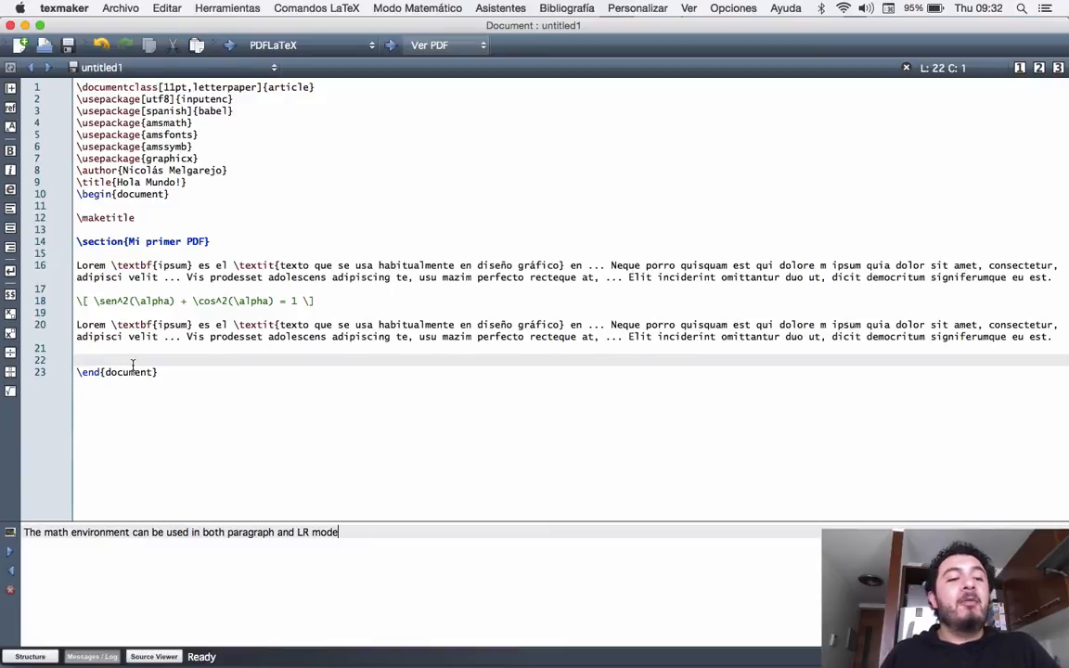
# Insert eight extra blank lines between the displayed formula and the second Lorem ipsum paragraph.
pyautogui.moveTo(210, 277); pyautogui.dragTo(211, 337)
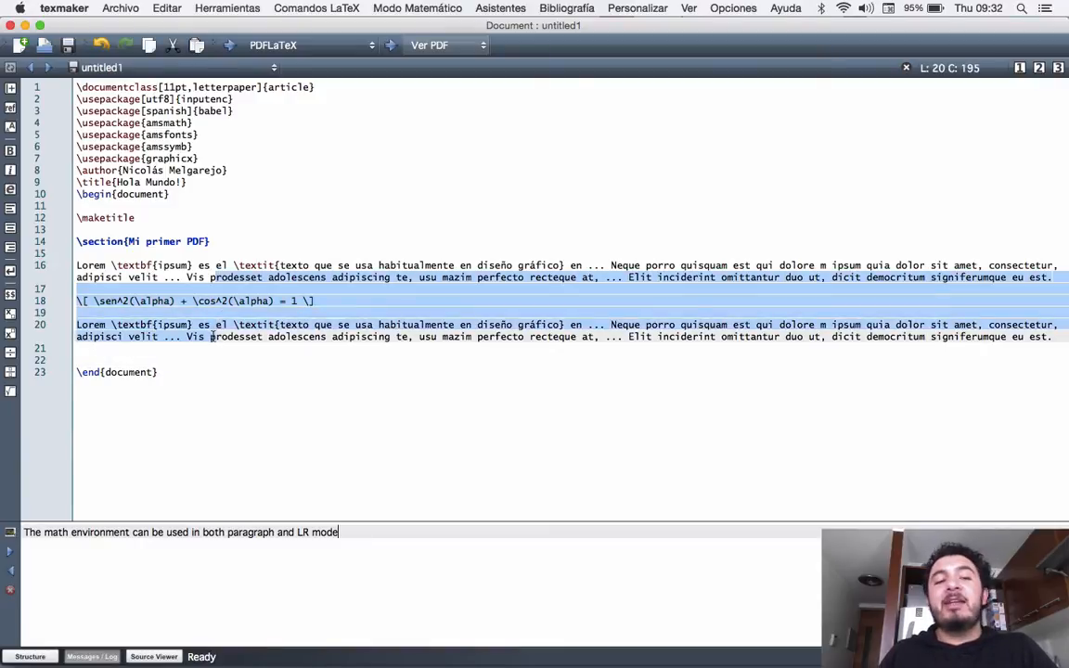
pyautogui.click(211, 337)
pyautogui.click(202, 317)
pyautogui.press('Return')
pyautogui.press('Return')
pyautogui.press('Return')
pyautogui.press('Return')
pyautogui.press('Return')
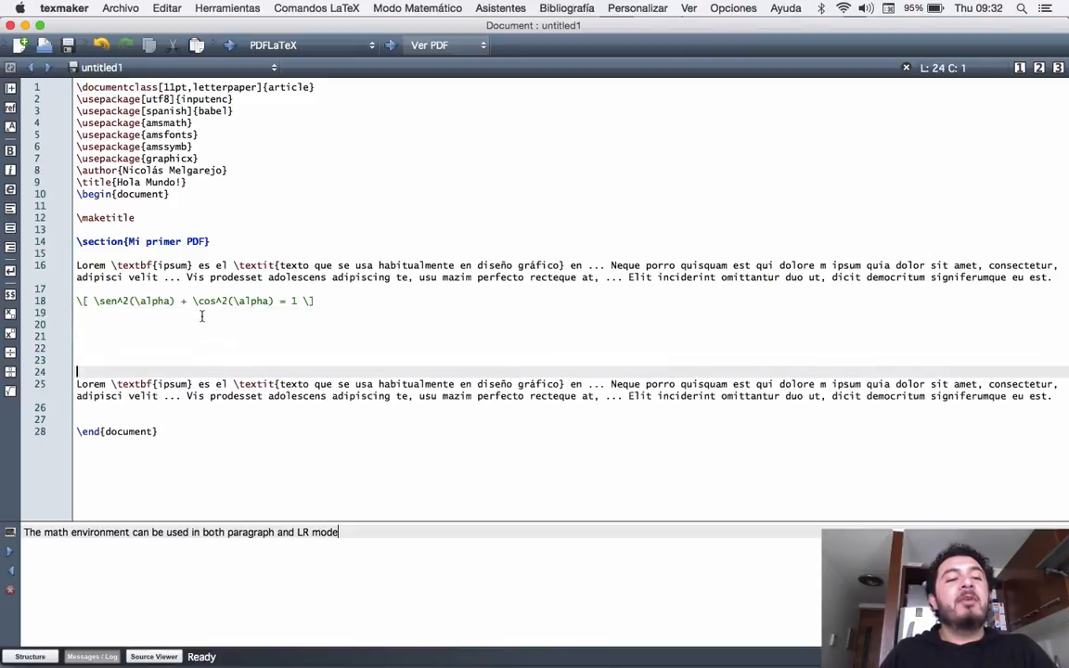
pyautogui.press('Return')
pyautogui.press('Return')
pyautogui.press('Return')
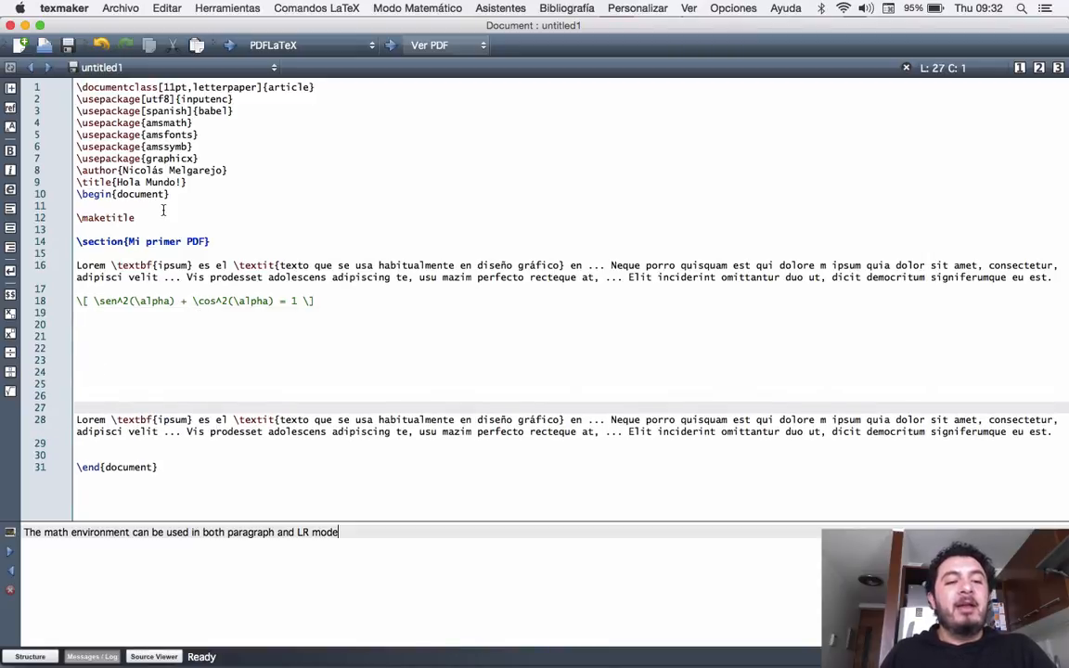
# Highlight the blank lines between the formula and the second paragraph to examine the gap, and clear the selection.
pyautogui.hotkey('shift', 'Up')
pyautogui.hotkey('shift', 'Up')
pyautogui.hotkey('shift', 'Up')
pyautogui.hotkey('shift', 'Up')
pyautogui.hotkey('shift', 'Up')
pyautogui.hotkey('shift', 'Up')
pyautogui.hotkey('shift', 'Up')
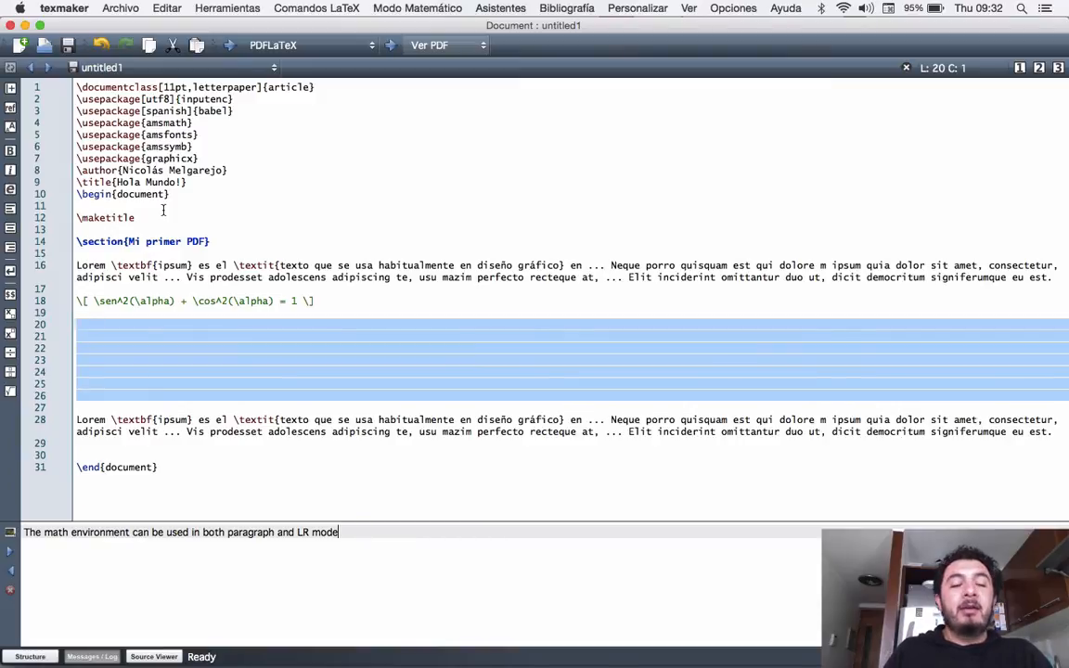
pyautogui.click(264, 218)
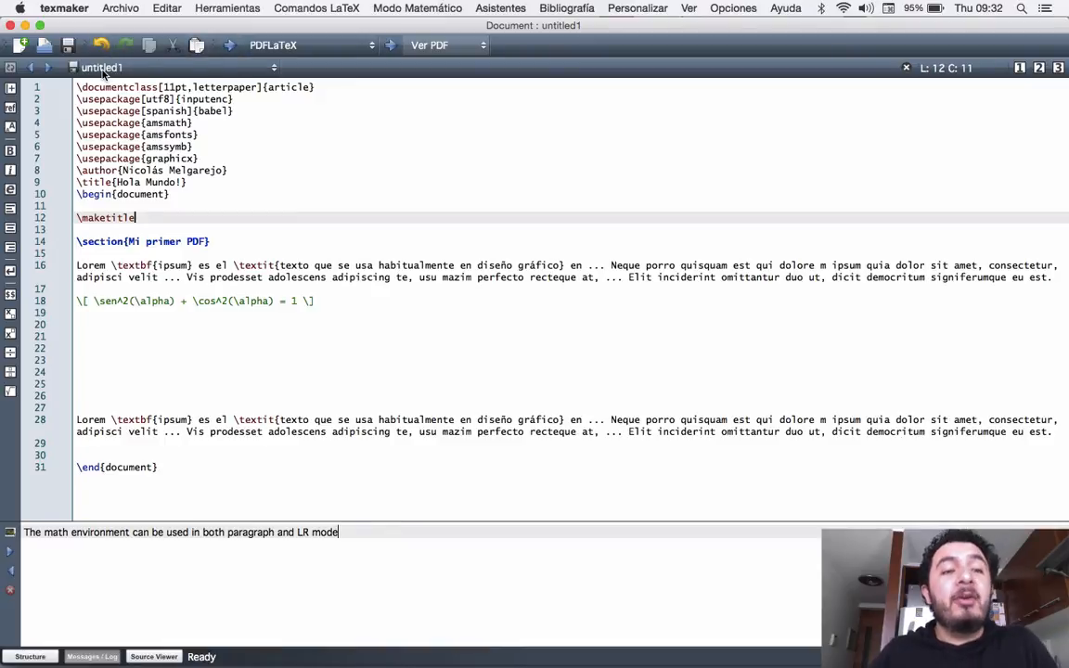
# Start saving the document and create a new folder named "Mi primier PDF" inside the TIClass folder in Dropbox.
pyautogui.press('super+s')
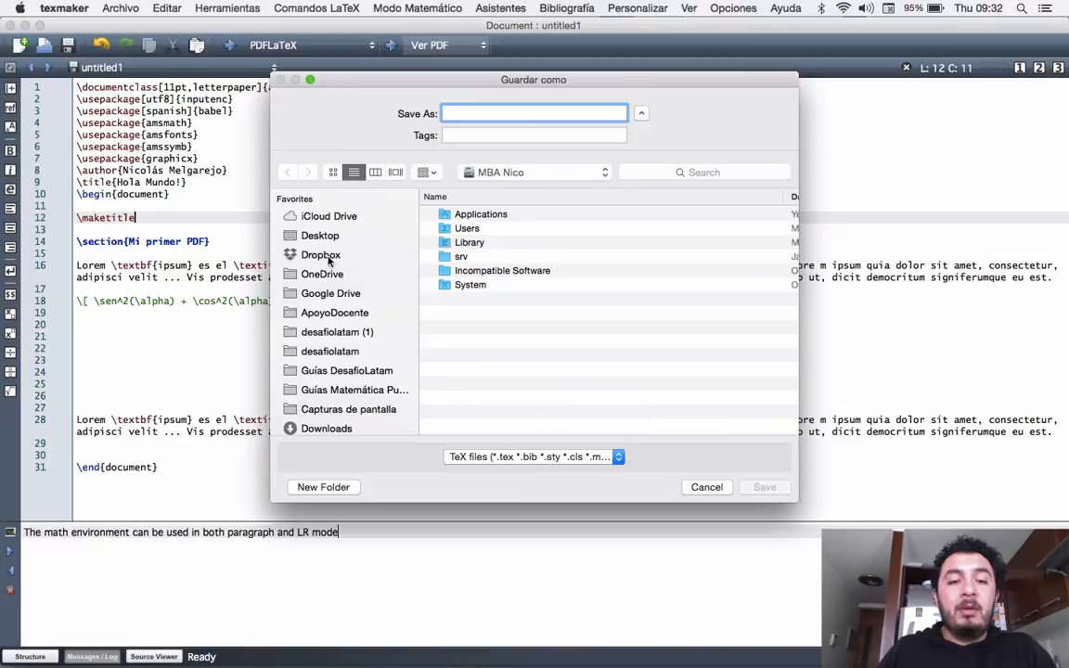
pyautogui.click(325, 256)
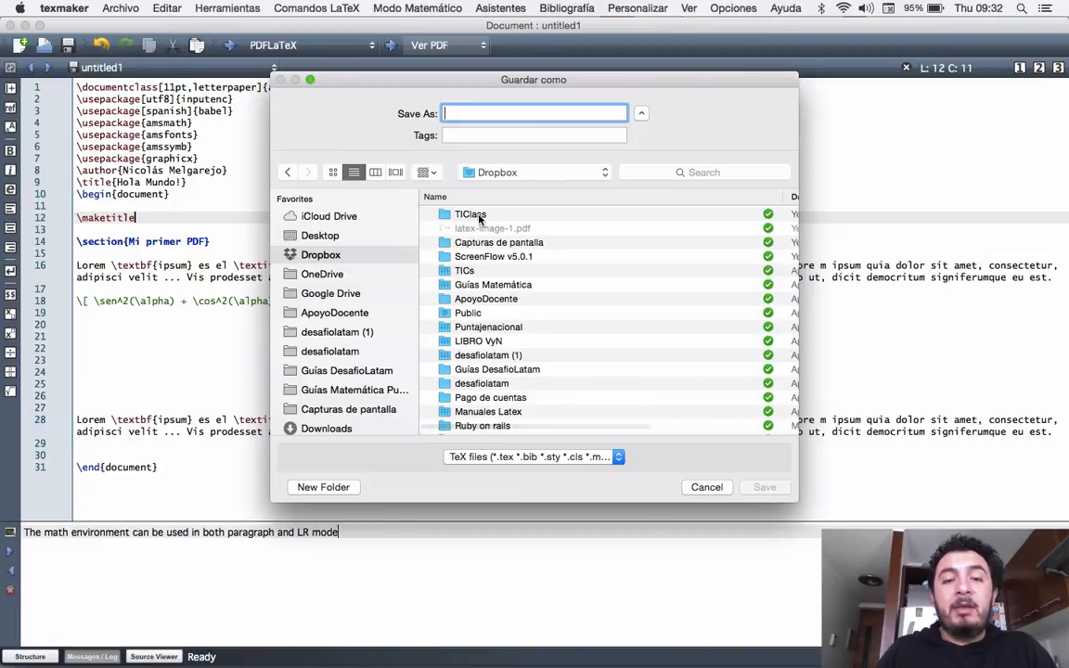
pyautogui.doubleClick(473, 215)
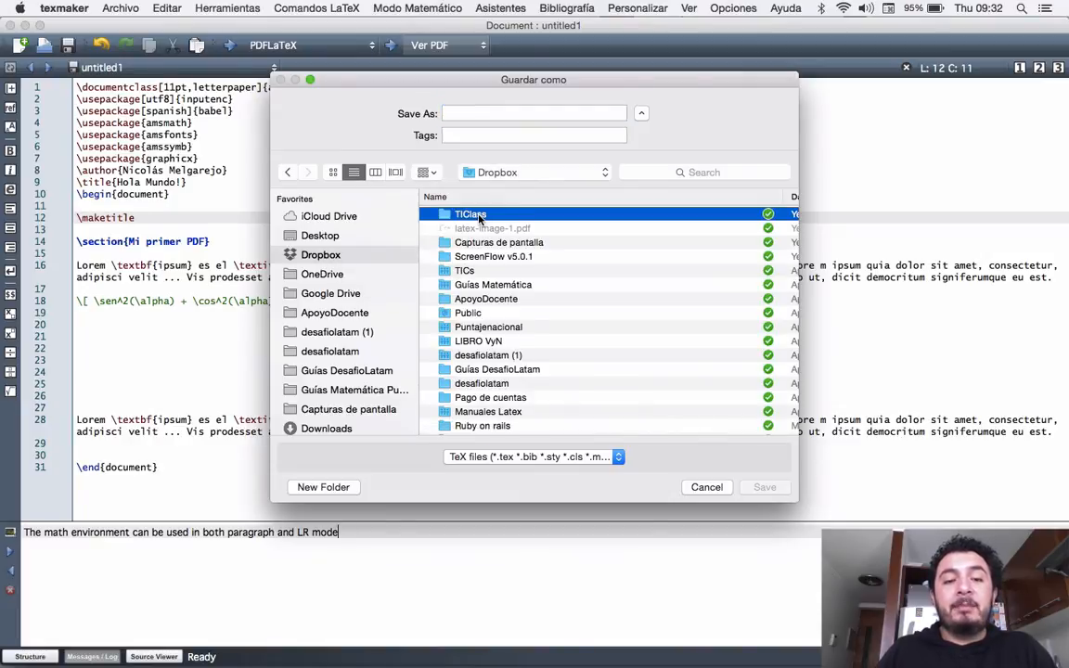
pyautogui.click(315, 487)
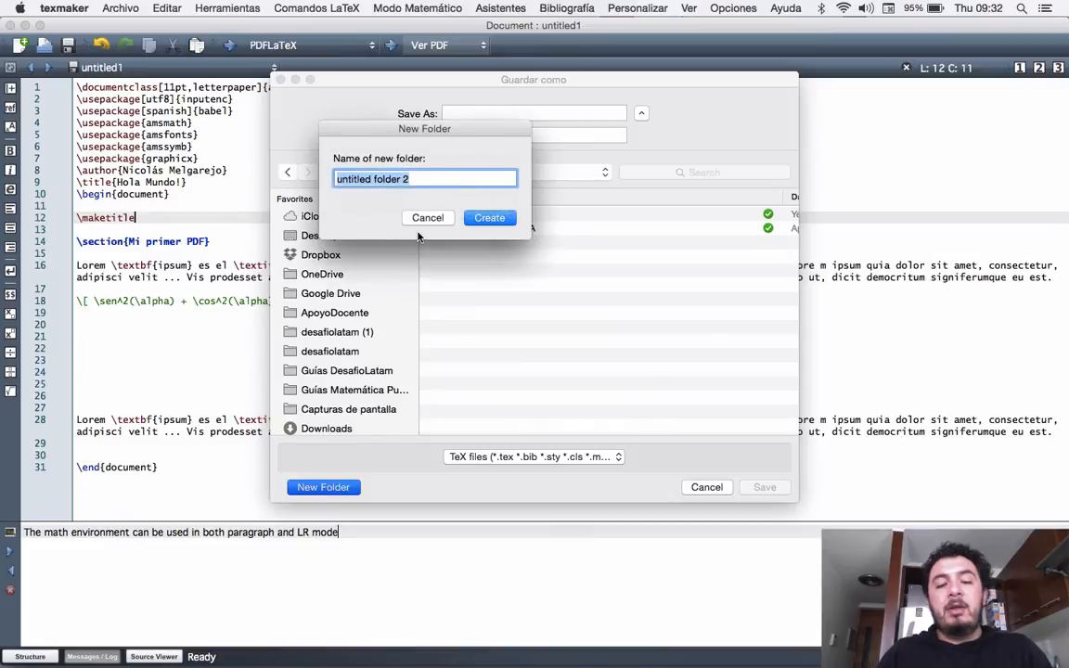
pyautogui.write('Mi primie')
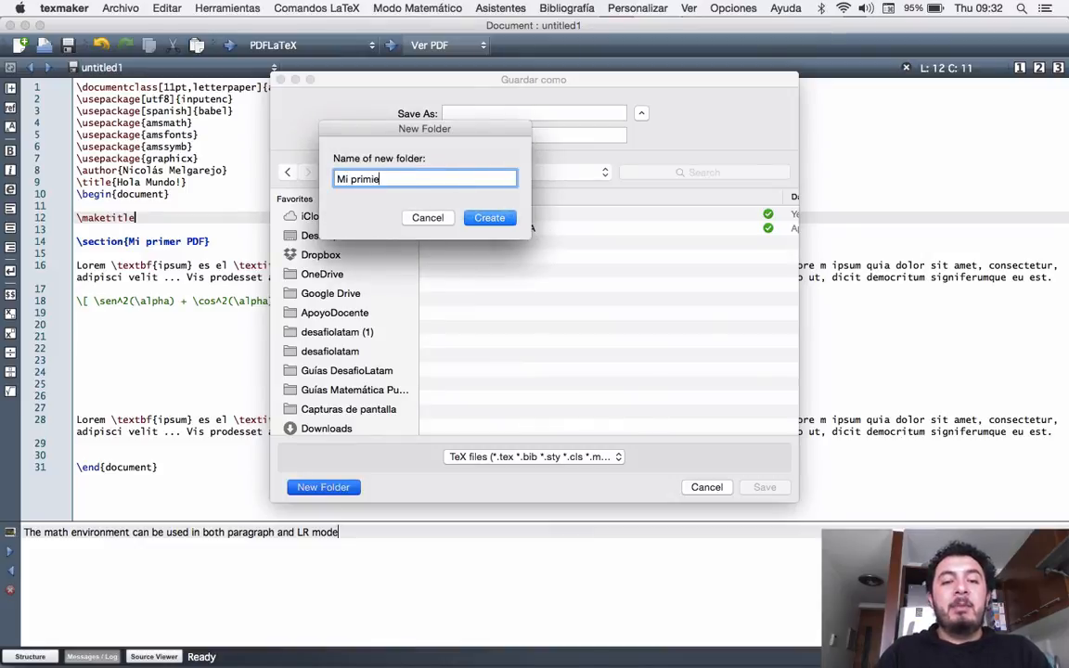
pyautogui.write('r PDF')
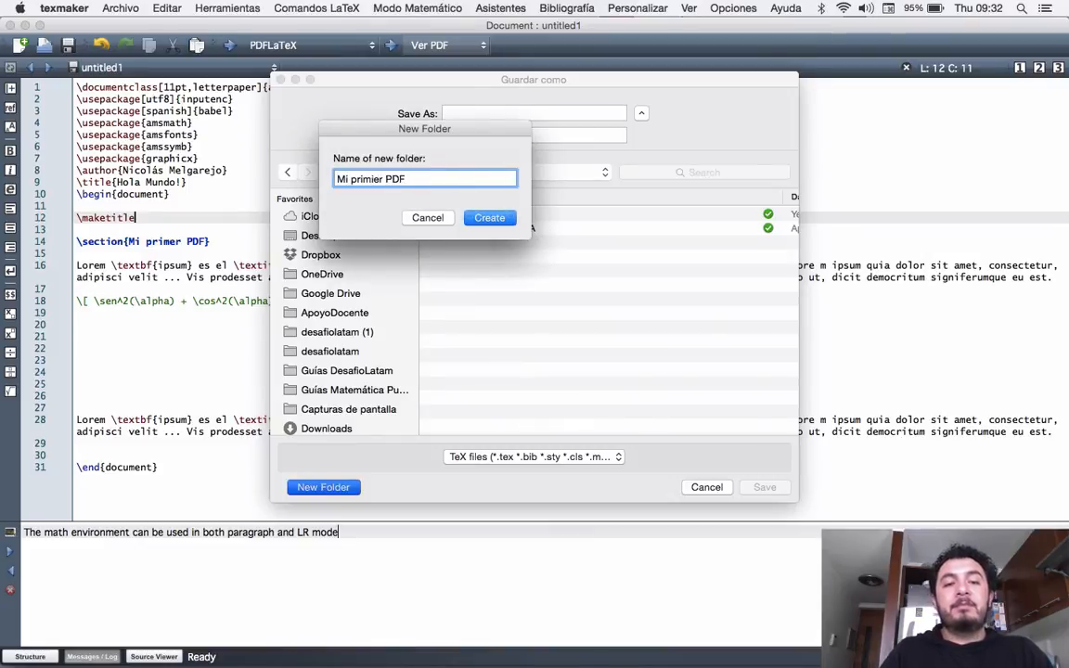
pyautogui.press('Return')
# Save the document in the new folder as miprimerPDF.tex.
pyautogui.click(528, 112)
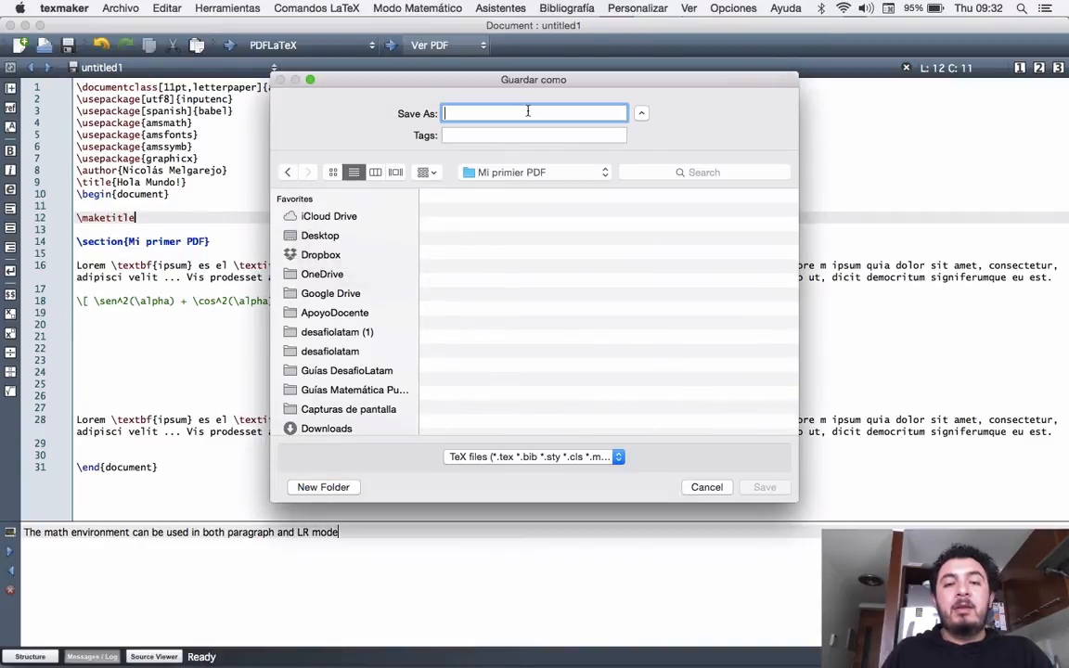
pyautogui.write('mipr')
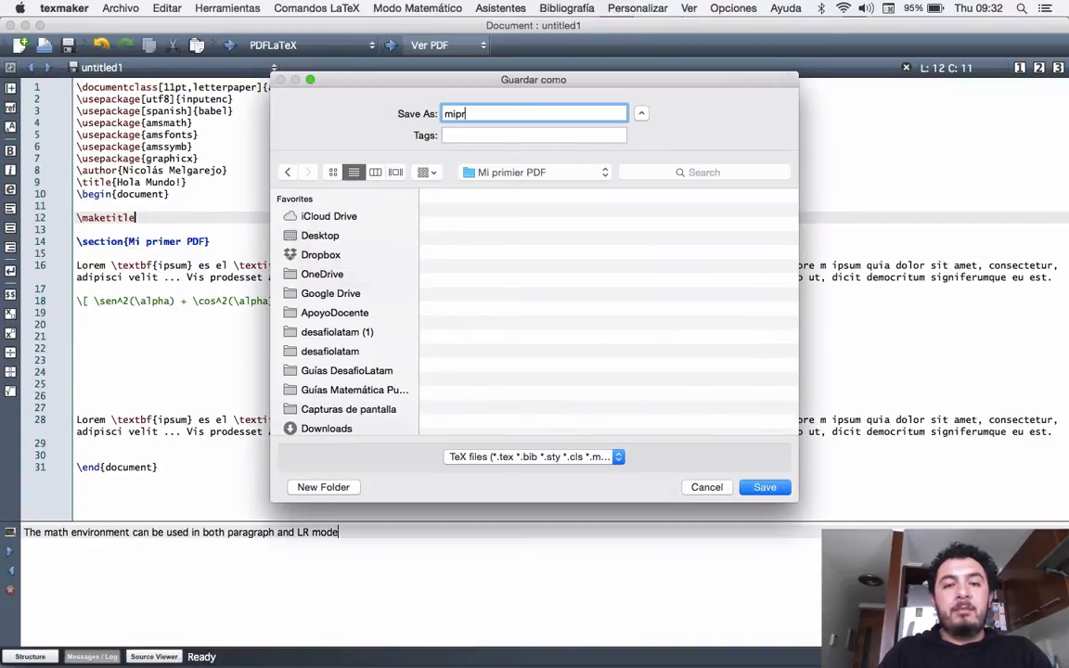
pyautogui.write('imer')
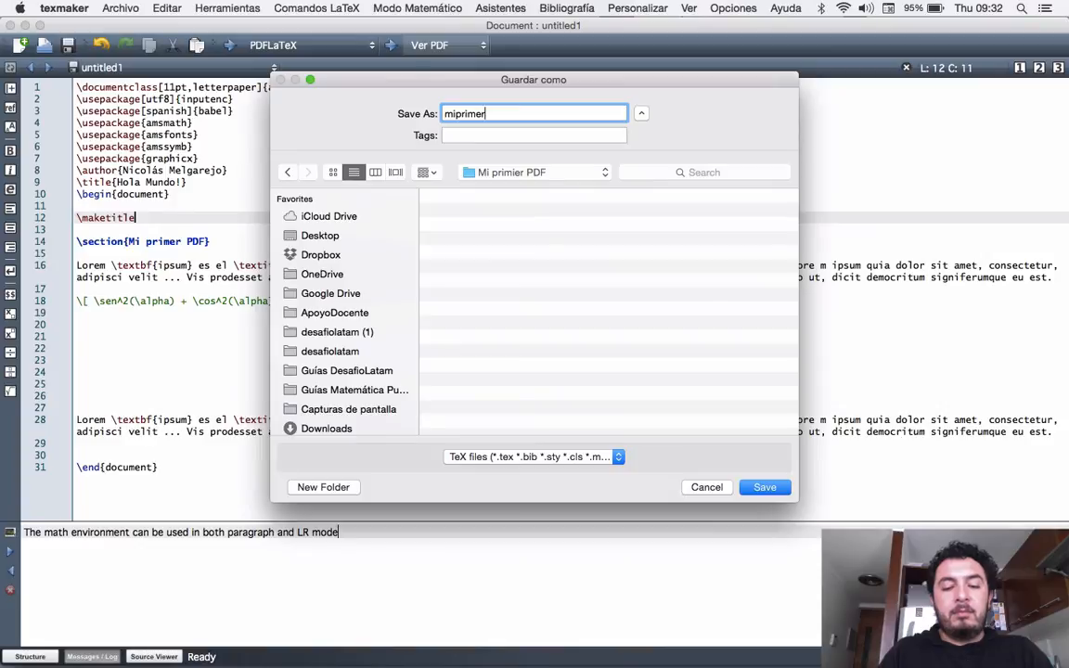
pyautogui.write('PDF.pdf')
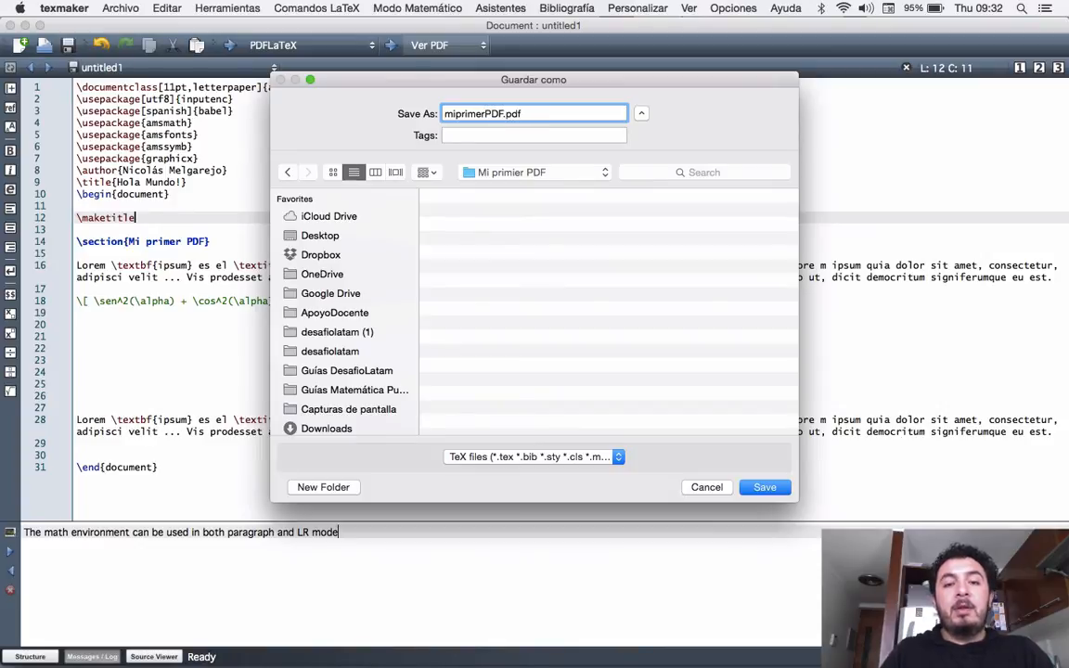
pyautogui.press('BackSpace')
pyautogui.press('BackSpace')
pyautogui.press('BackSpace')
pyautogui.write('tex')
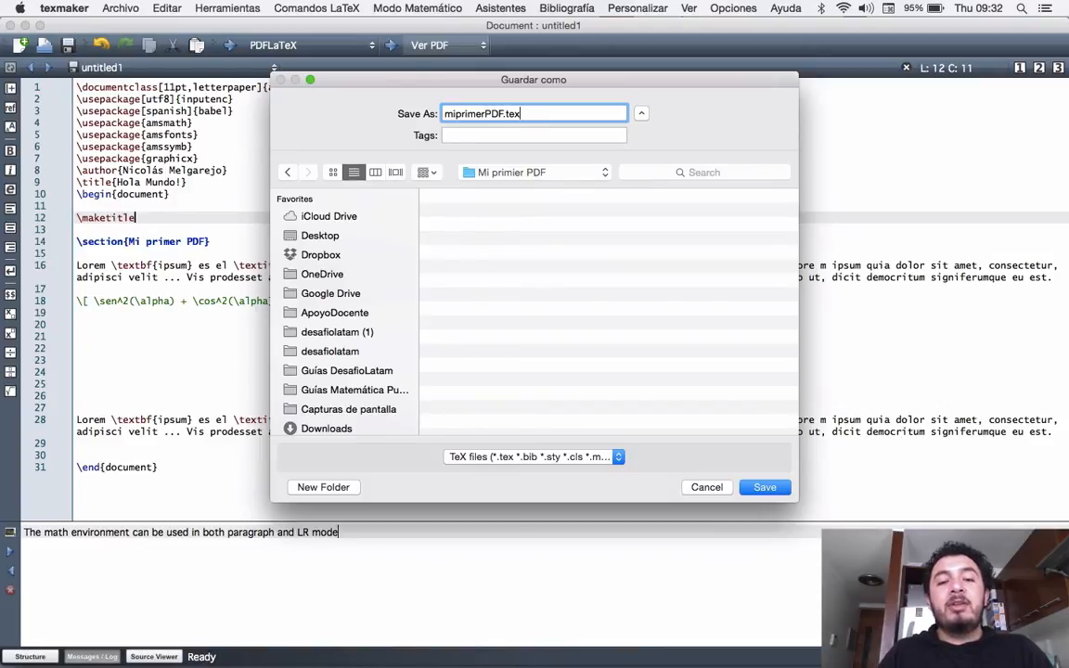
pyautogui.press('Return')
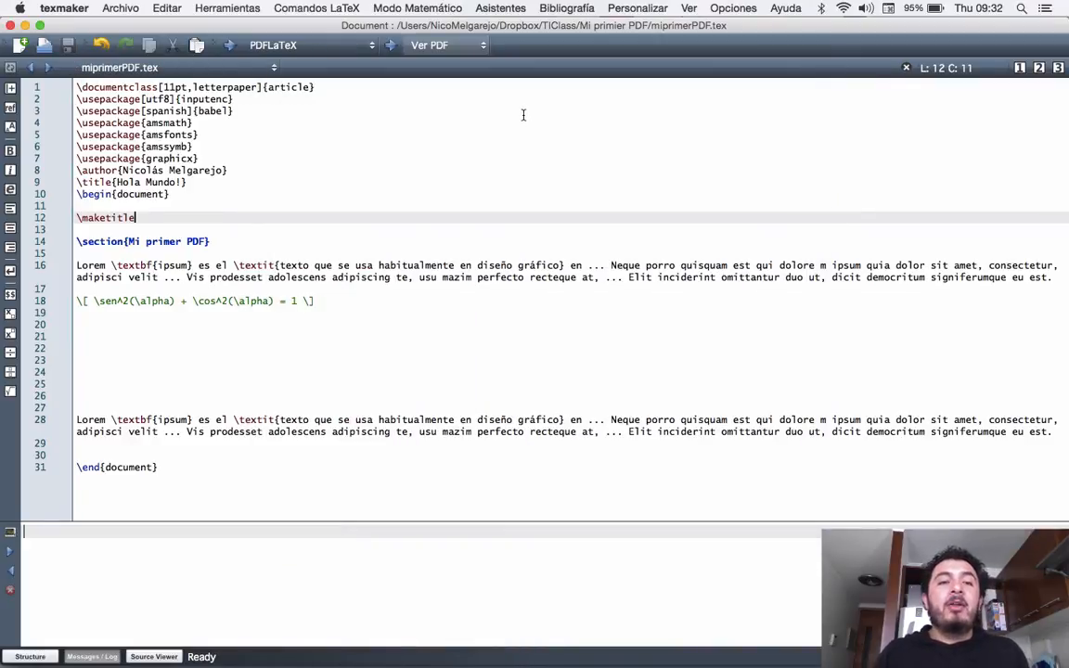
# Compile the document with PDFLaTeX and open the resulting PDF.
pyautogui.click(232, 49)
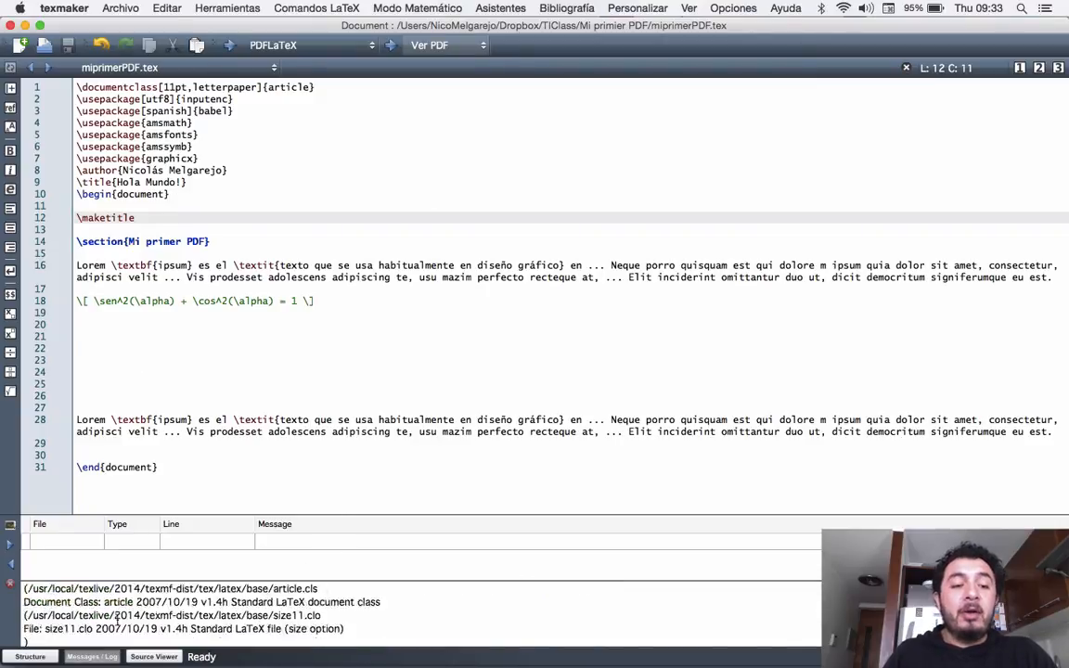
pyautogui.click(394, 45)
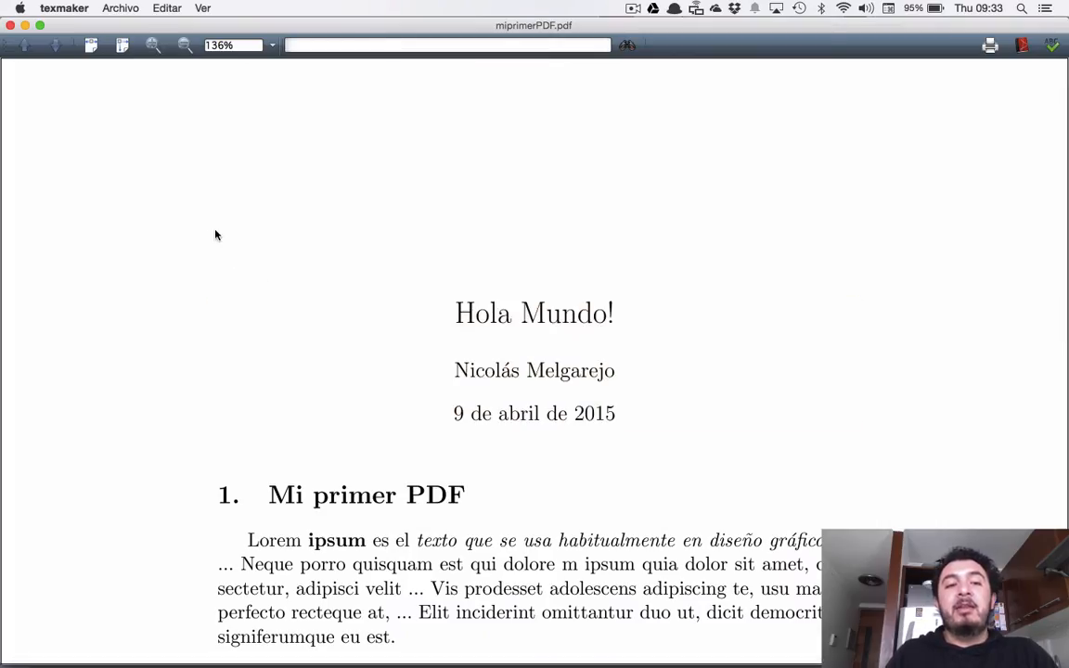
# Review the PDF's title block, section heading, bold and italic text, centred formula and the spacing between paragraphs.
pyautogui.scroll(-10, 215, 235)
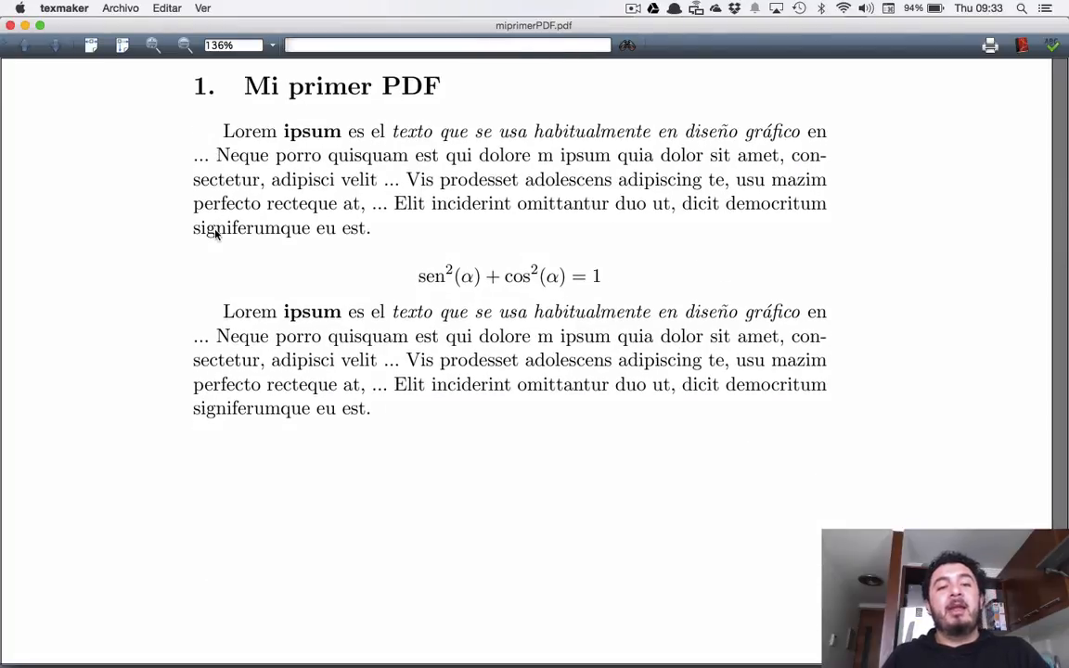
pyautogui.scroll(10, 215, 235)
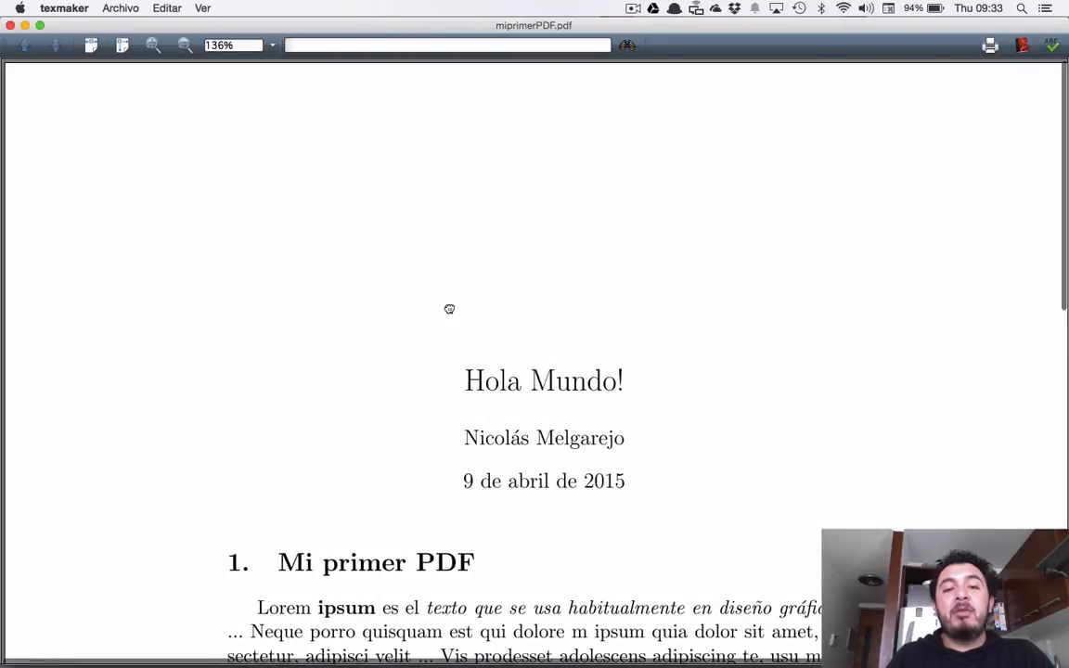
pyautogui.scroll(-4, 494, 375)
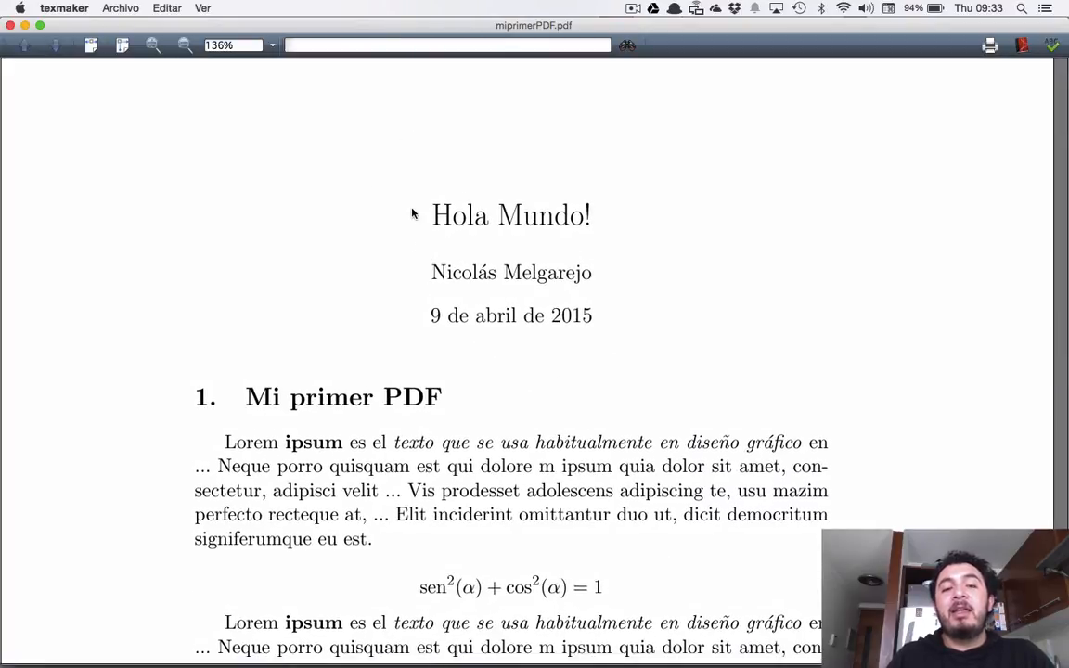
pyautogui.hscroll(-2, 436, 222)
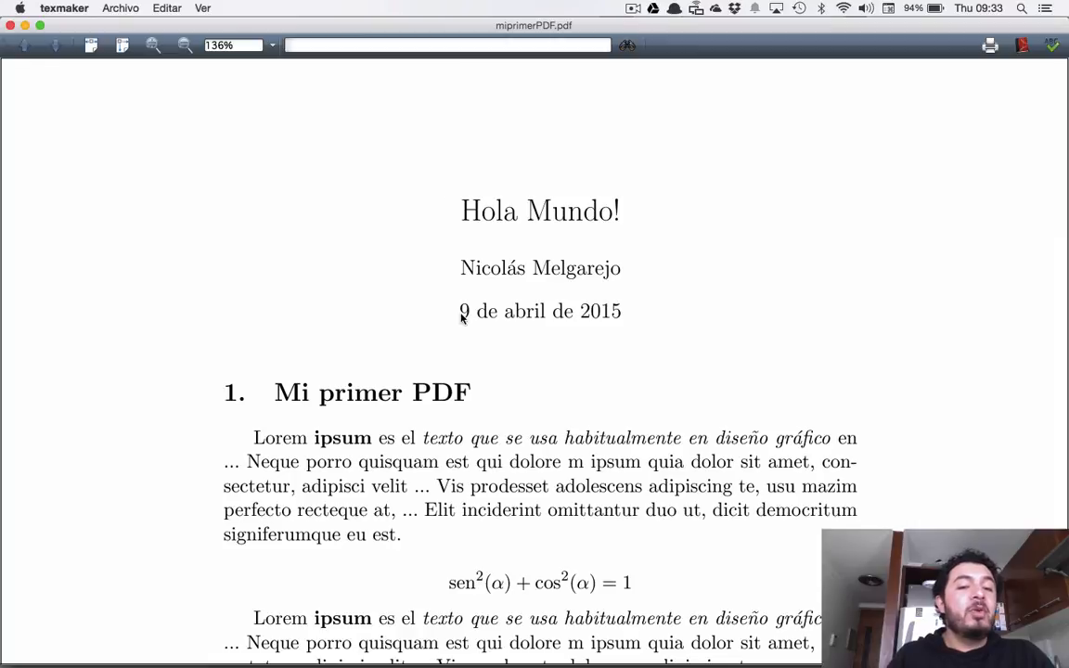
pyautogui.scroll(-5, 461, 318)
pyautogui.scroll(5, 464, 318)
pyautogui.scroll(-1, 464, 353)
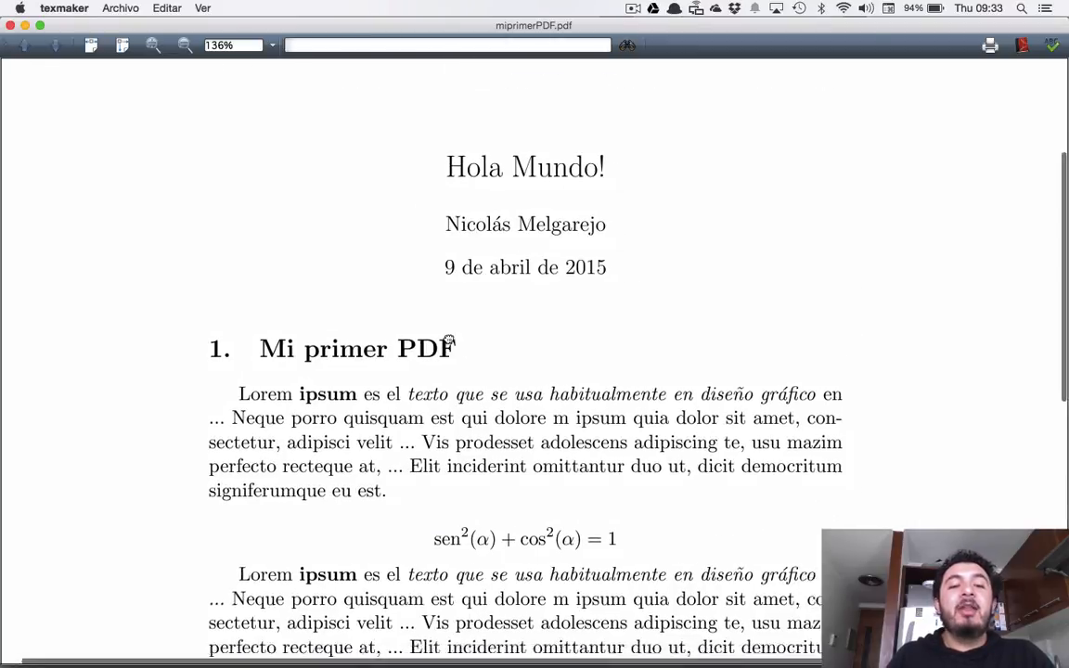
pyautogui.scroll(-1, 450, 341)
pyautogui.hscroll(1, 449, 341)
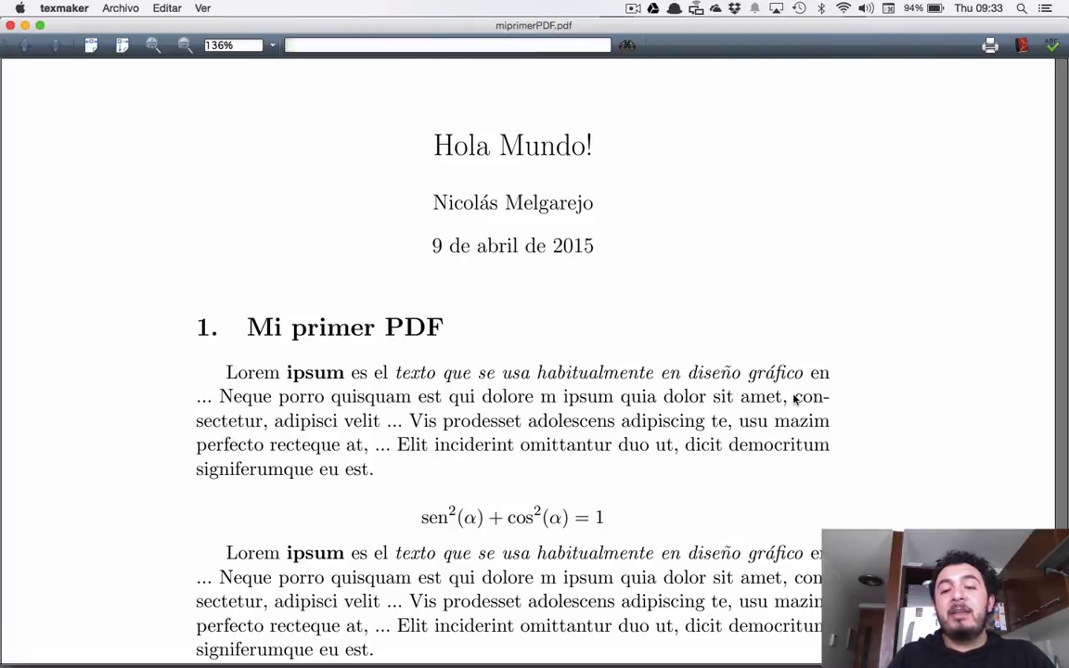
pyautogui.scroll(-1, 812, 393)
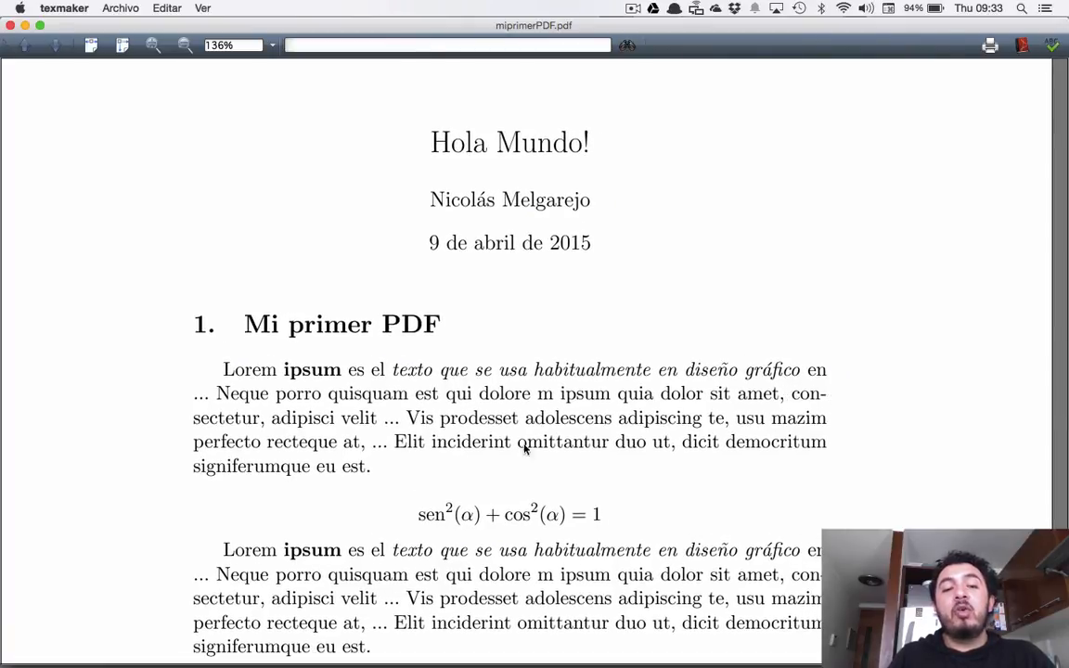
pyautogui.scroll(-10, 353, 474)
pyautogui.scroll(8, 353, 476)
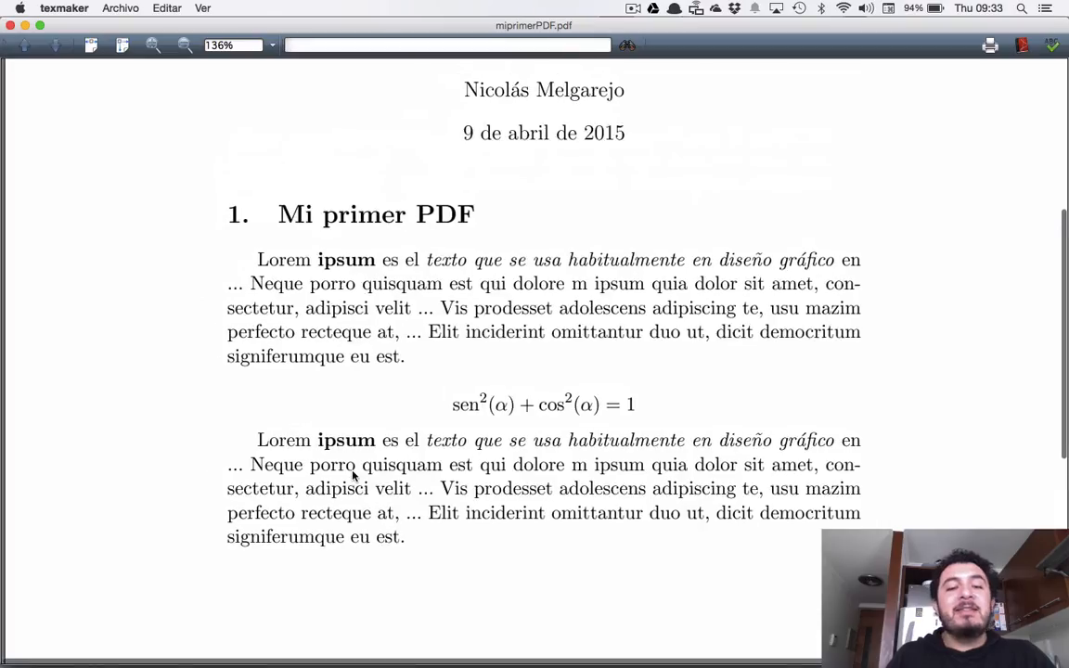
pyautogui.scroll(-1, 352, 475)
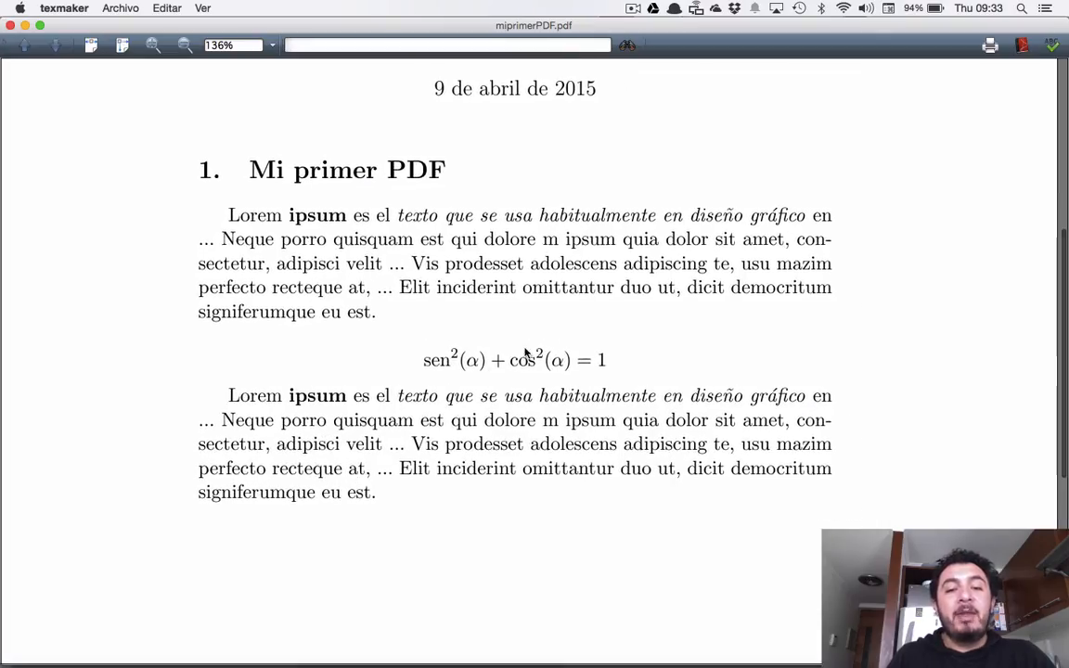
pyautogui.hscroll(-1, 580, 351)
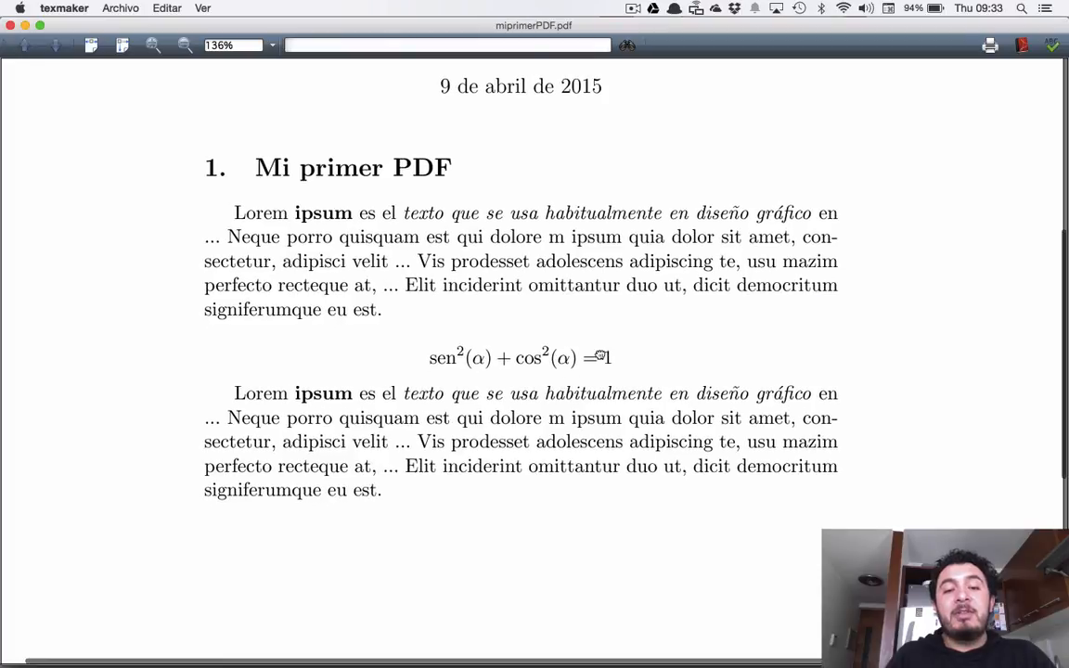
pyautogui.scroll(-5, 603, 358)
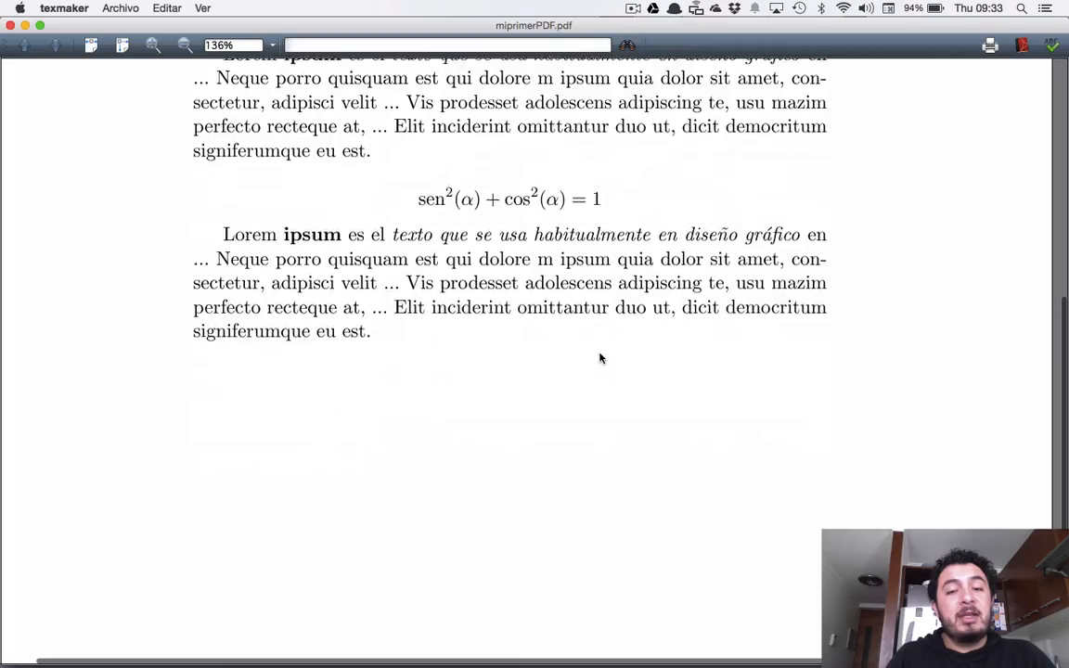
# Check the compiled PDF's overall layout once more, from the title block down to the last paragraph.
pyautogui.scroll(2, 601, 358)
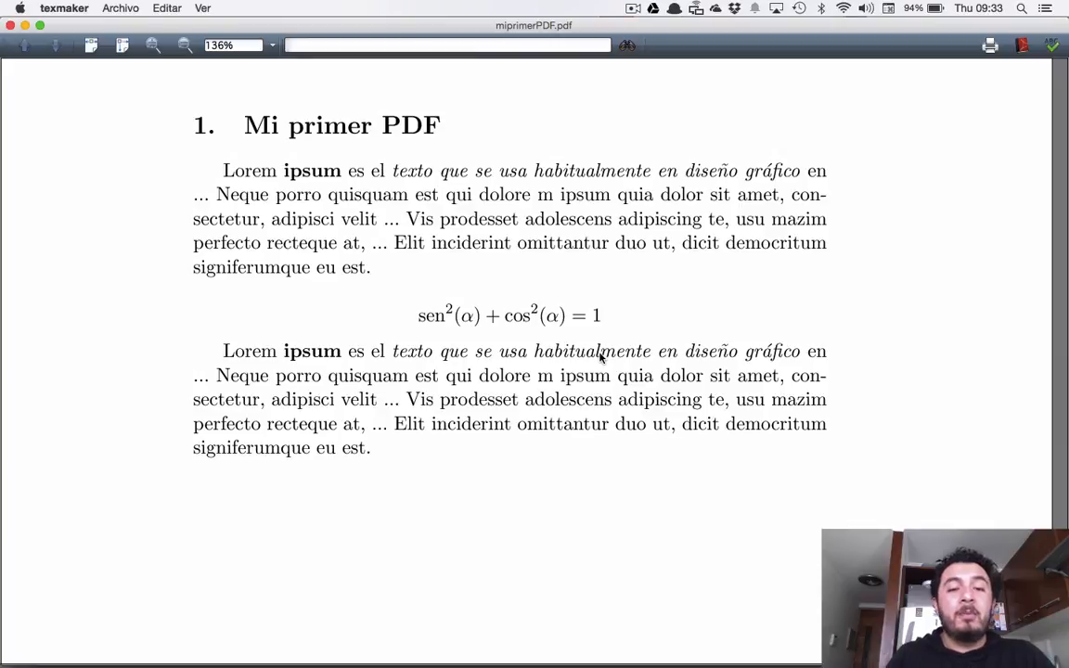
pyautogui.scroll(-3, 600, 358)
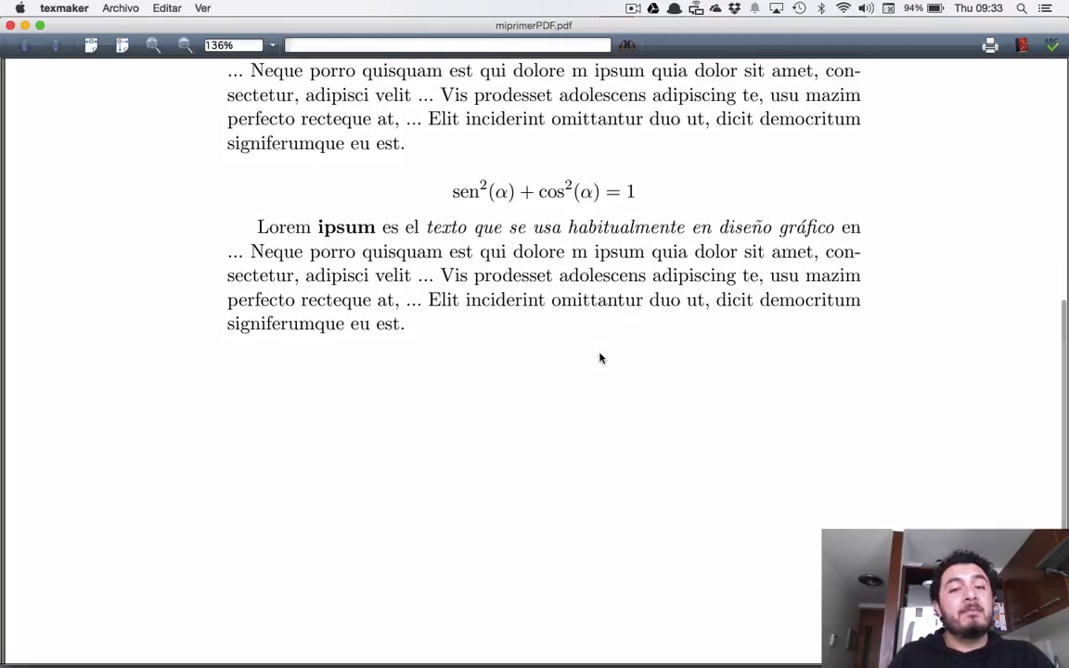
pyautogui.scroll(9, 601, 358)
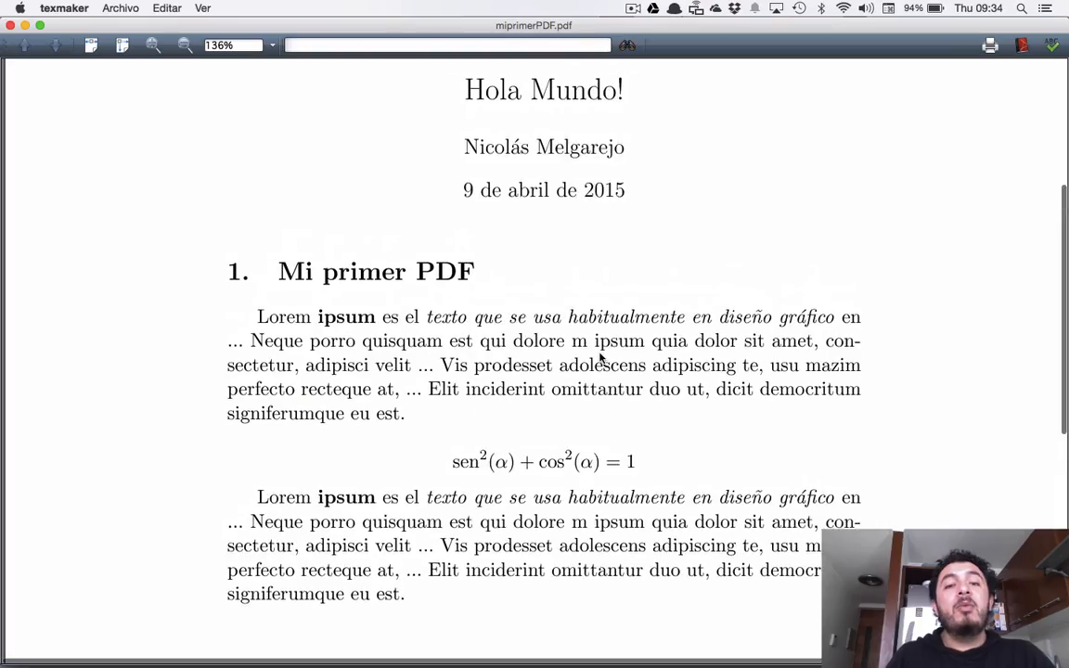
pyautogui.scroll(-2, 601, 359)
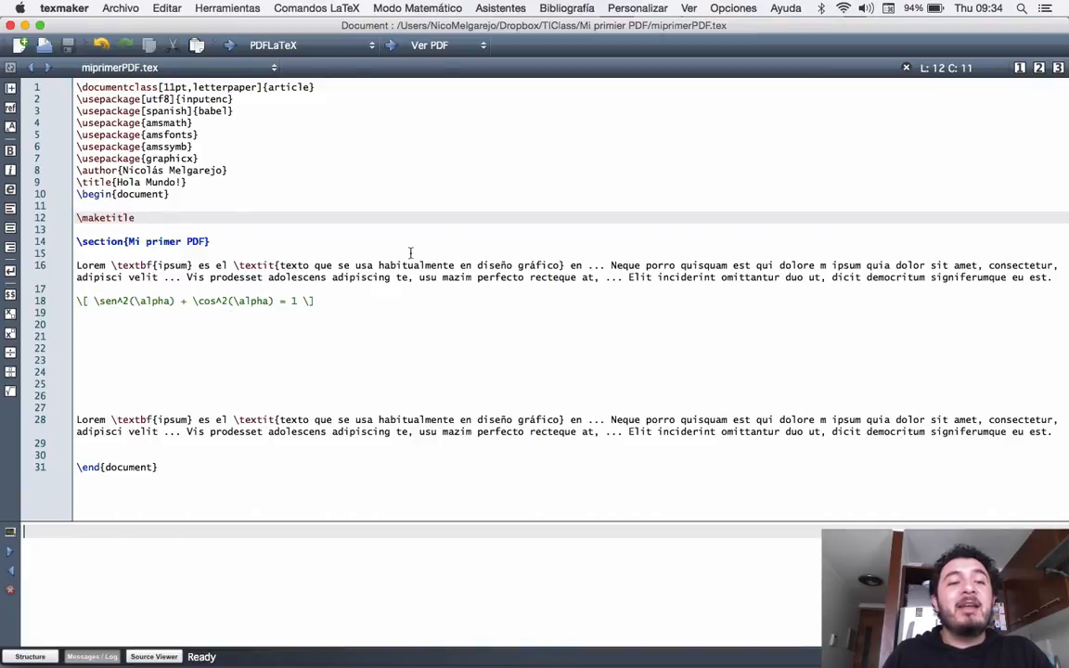
pyautogui.click(214, 325)
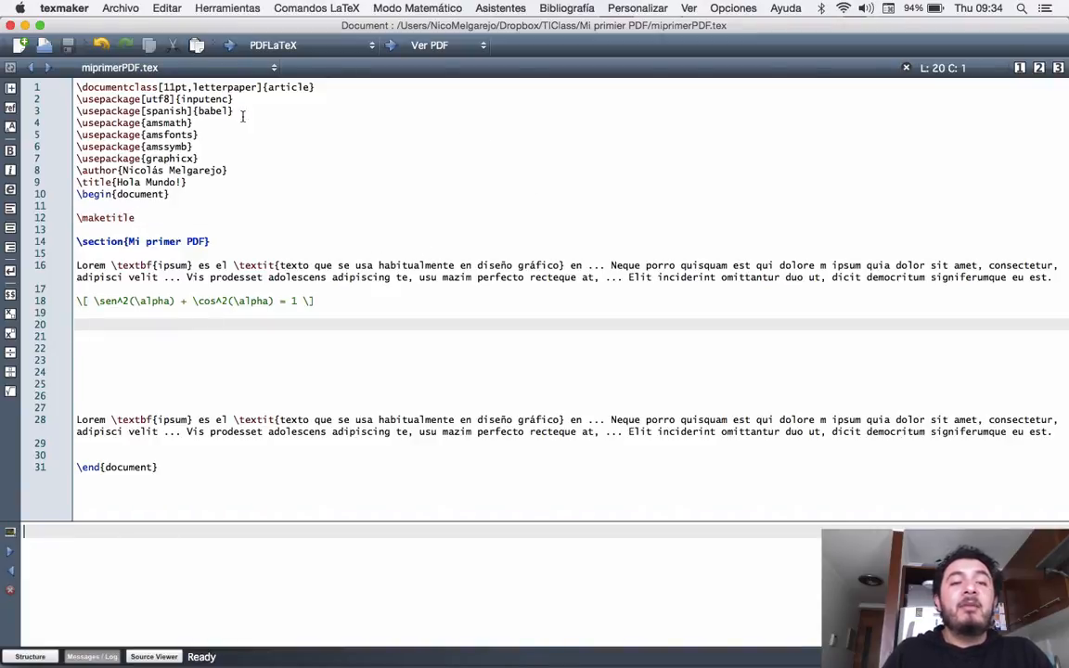
pyautogui.click(419, 7)
pyautogui.moveTo(297, 8)
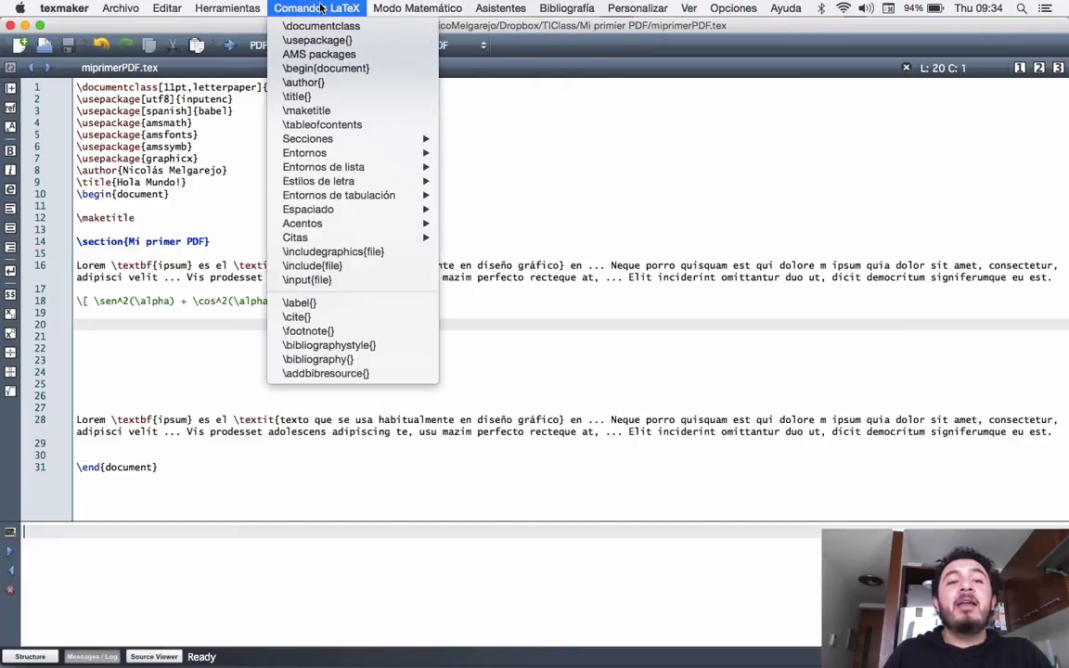
pyautogui.moveTo(229, 14)
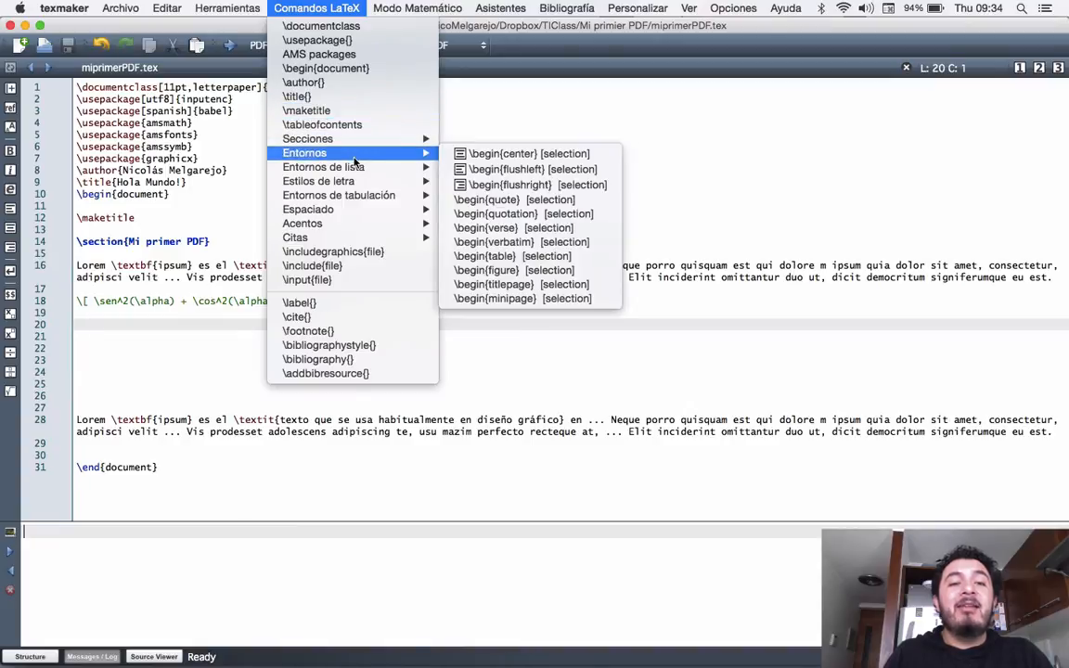
pyautogui.moveTo(349, 170)
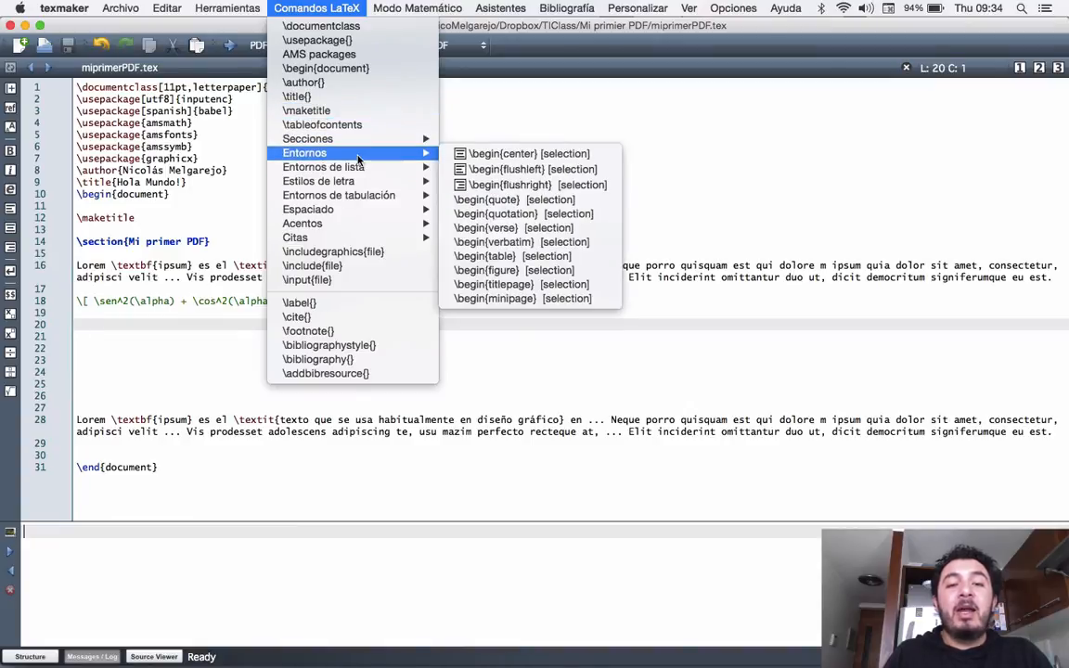
pyautogui.moveTo(337, 214)
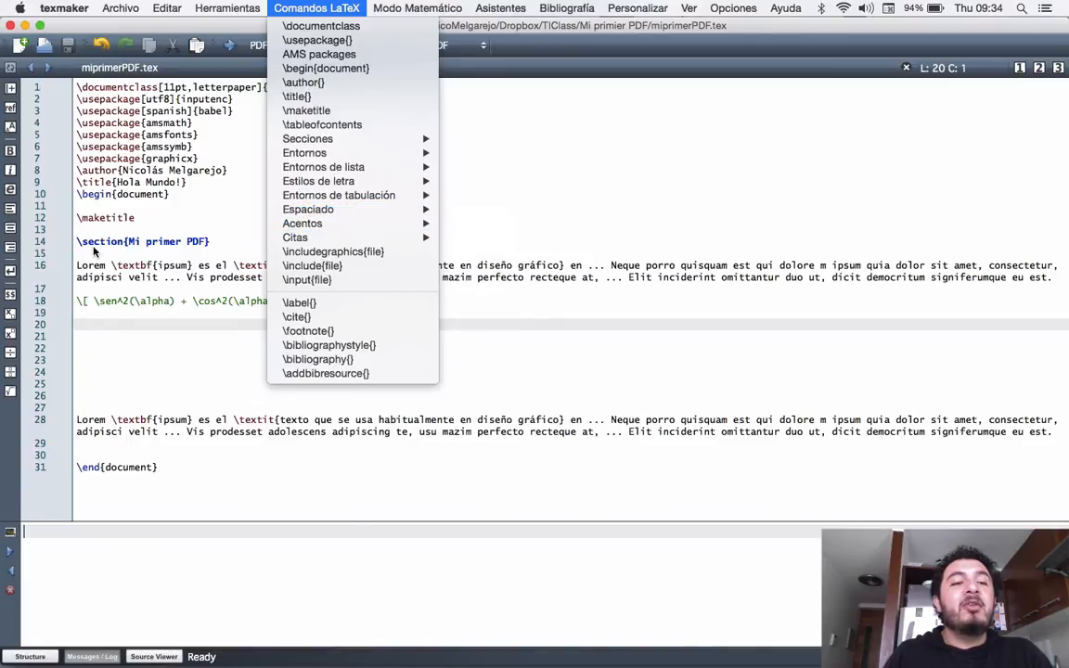
pyautogui.moveTo(418, 223)
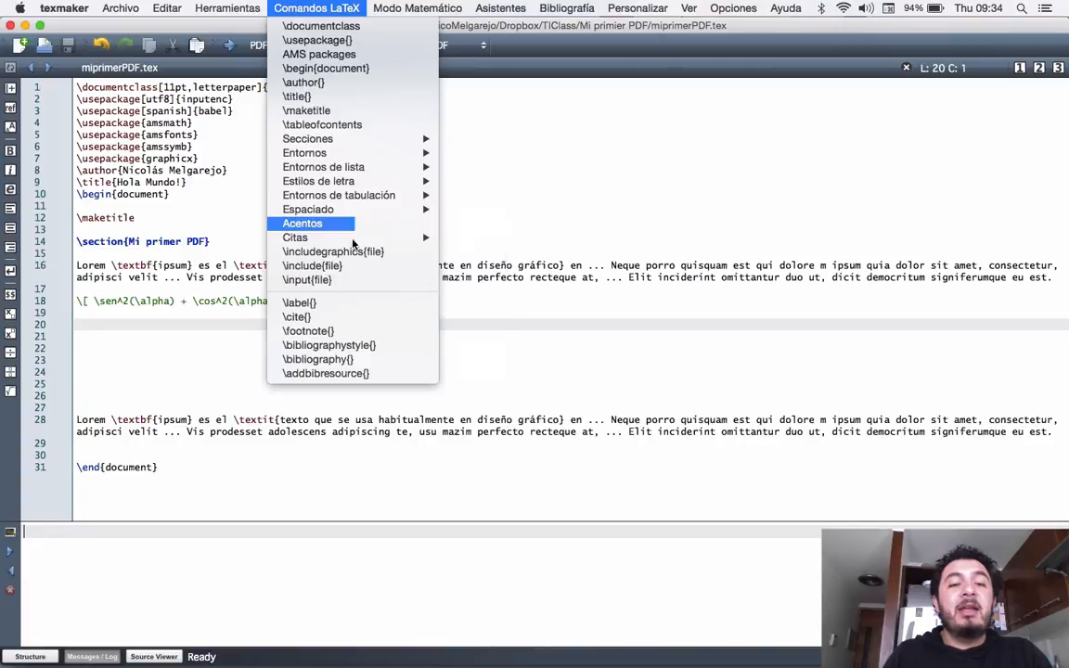
pyautogui.click(205, 376)
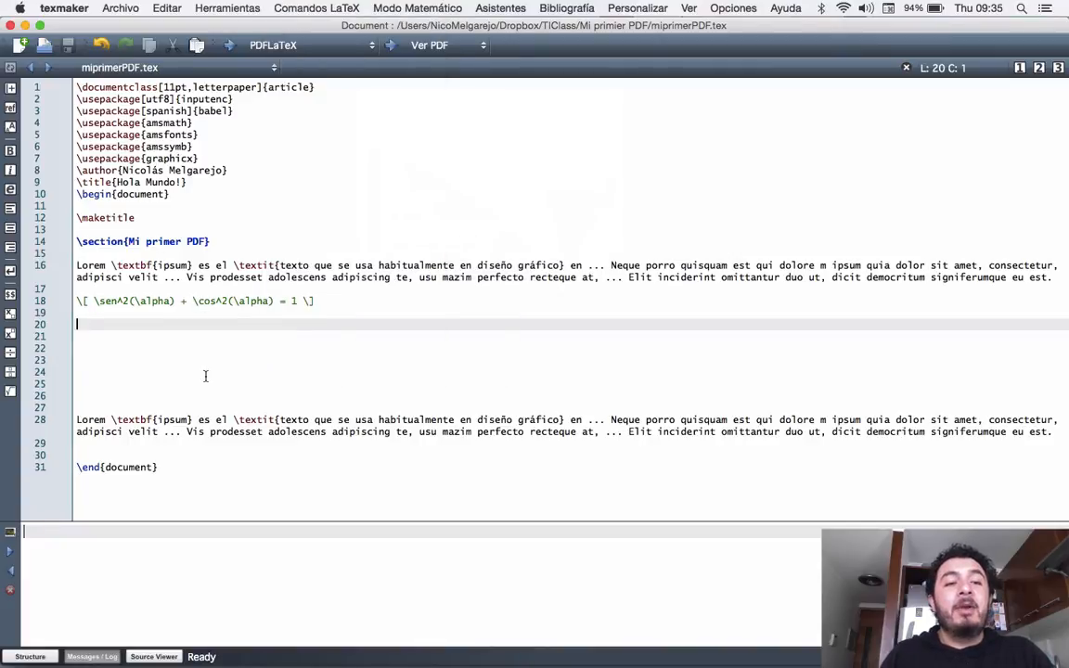